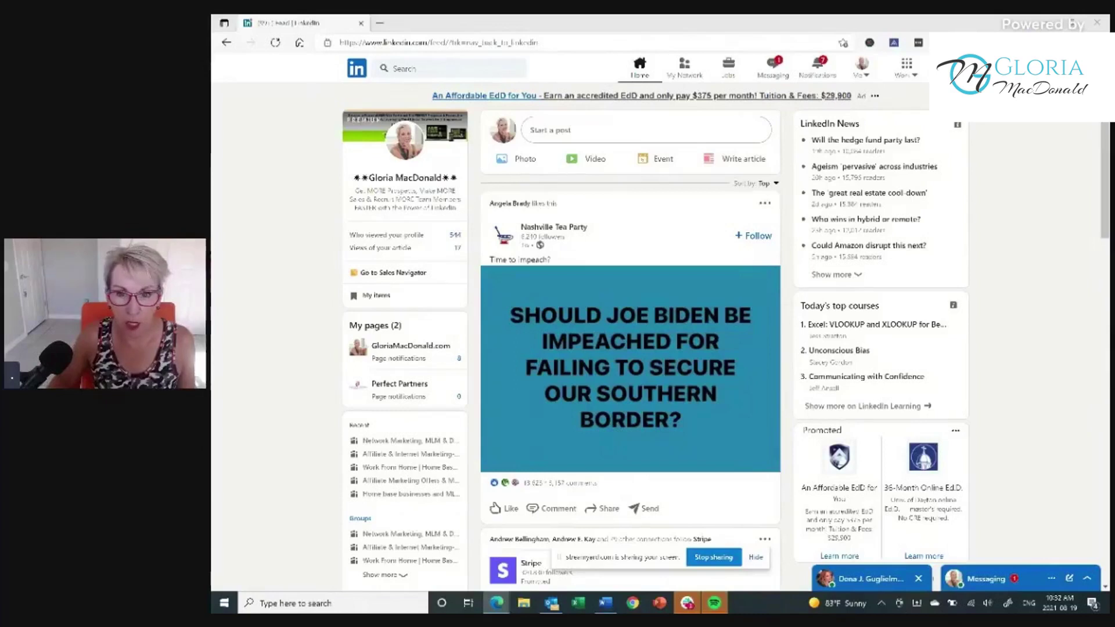
Open the account's Settings & Privacy and go to the Profile information section of Account preferences
left_click(860, 69)
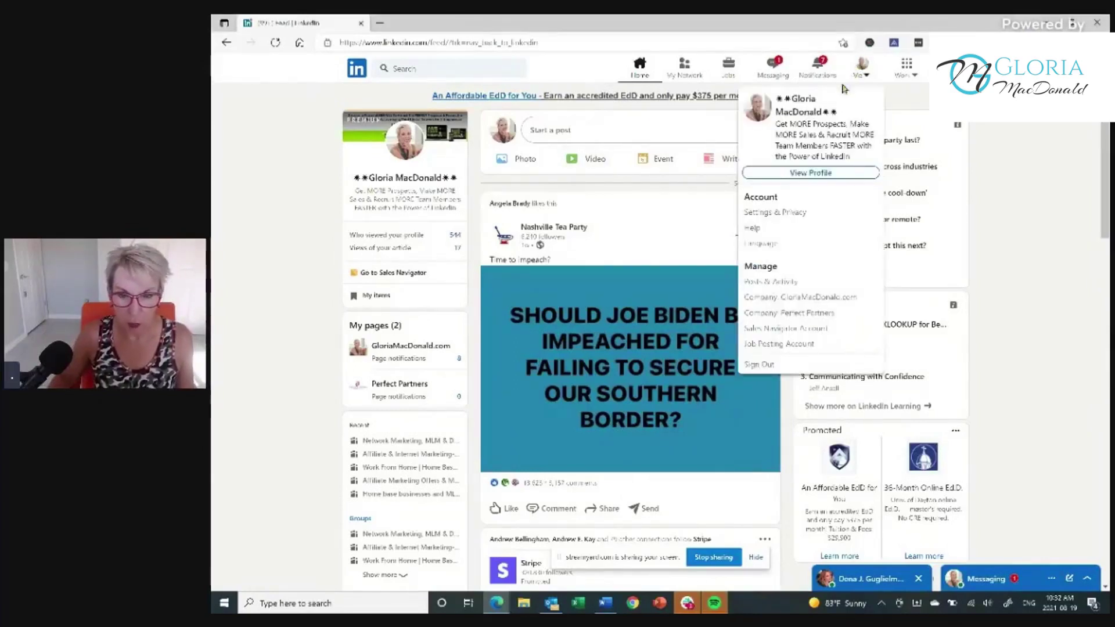
left_click(775, 217)
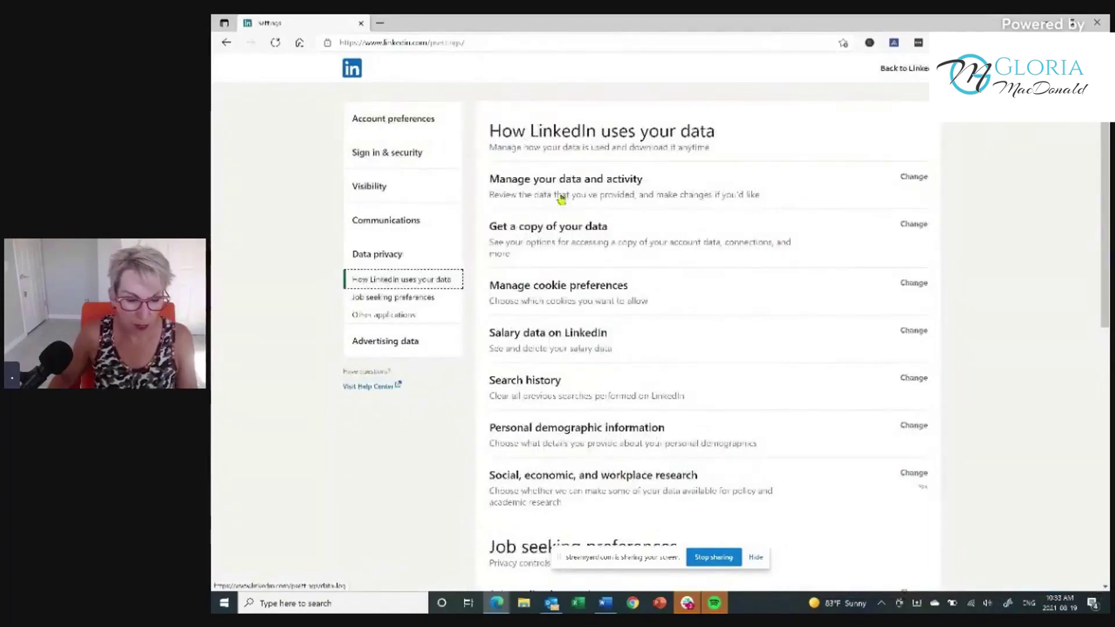
left_click(411, 123)
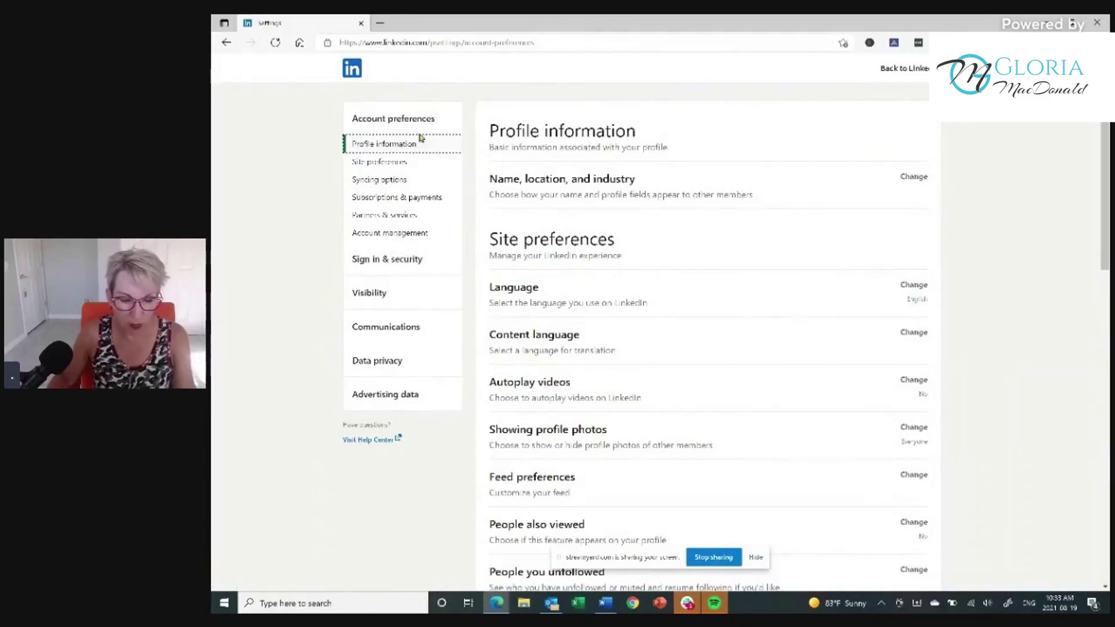
left_click(401, 149)
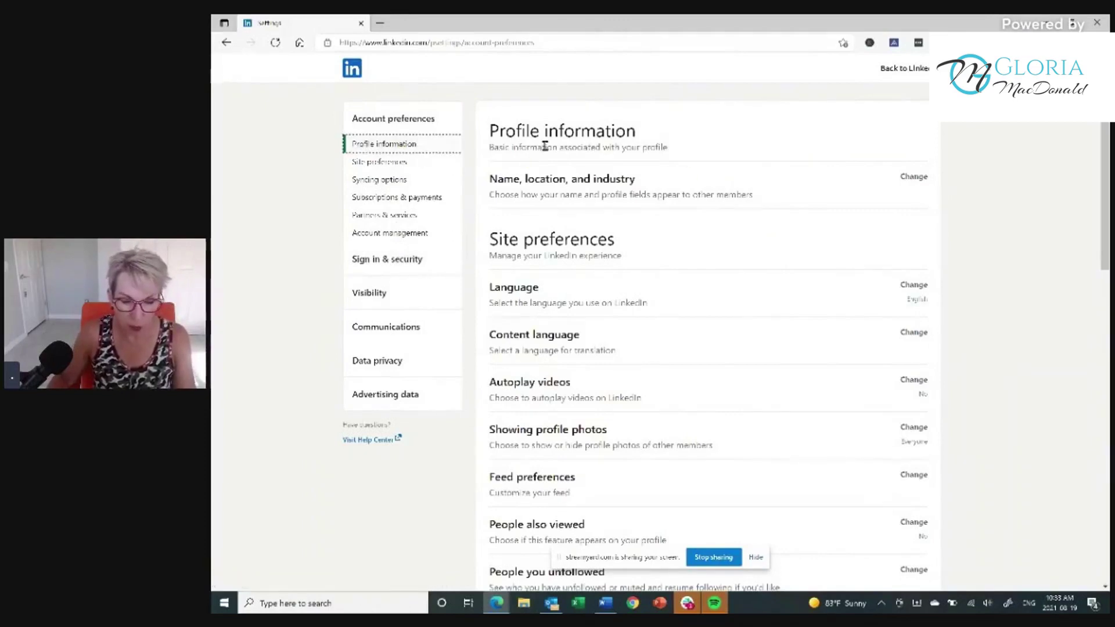
Set Showing profile photos to All LinkedIn members in the site preferences
scroll(627, 262, "down", 5)
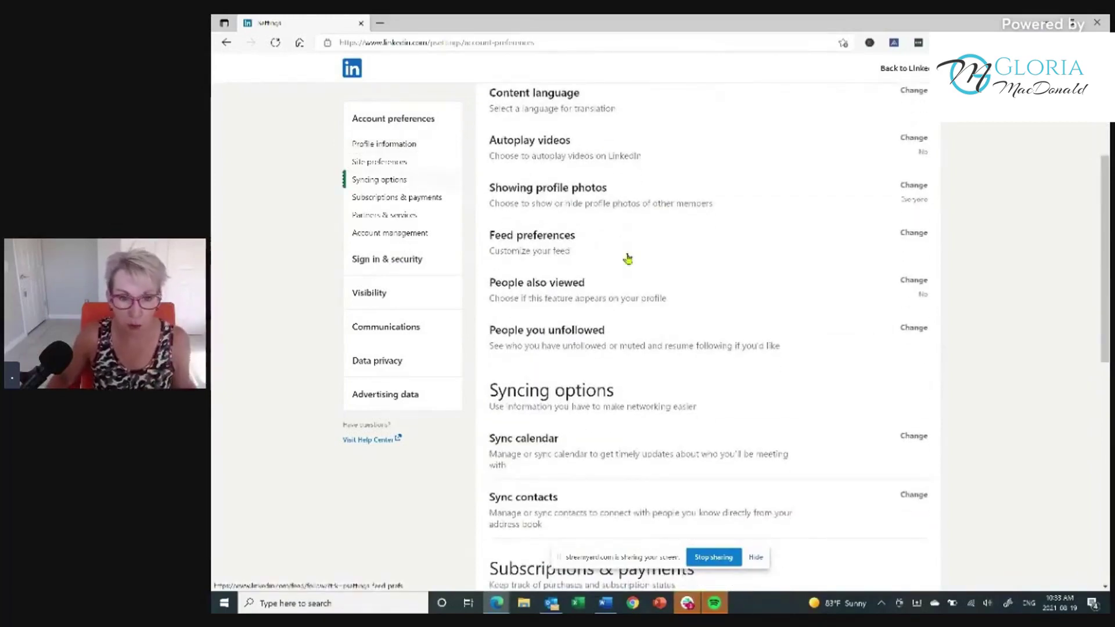
scroll(628, 259, "down", 2)
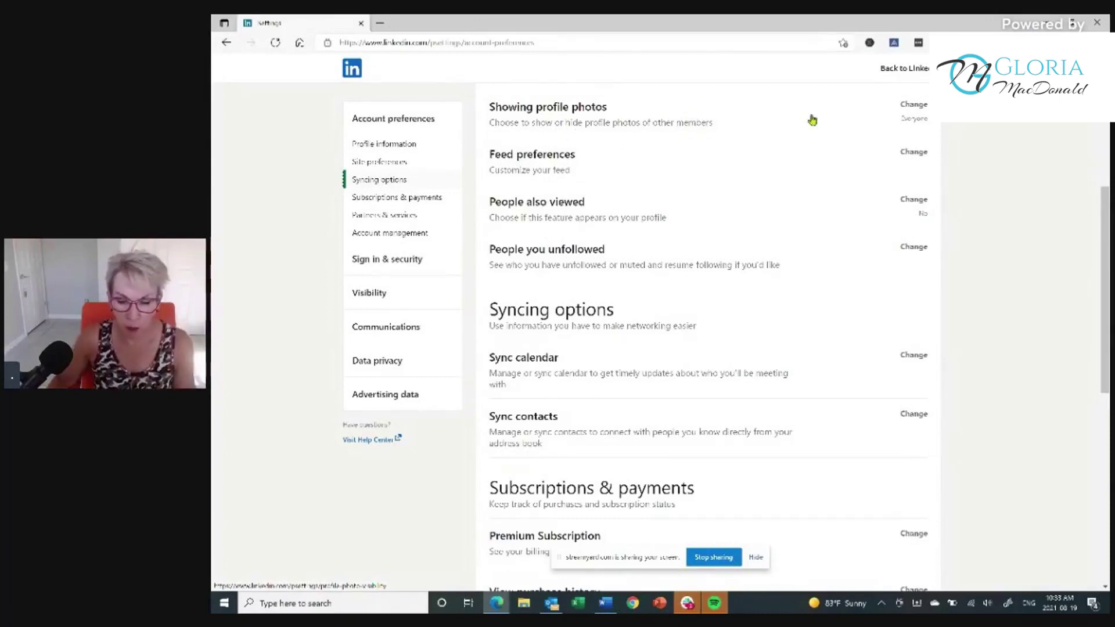
left_click(914, 108)
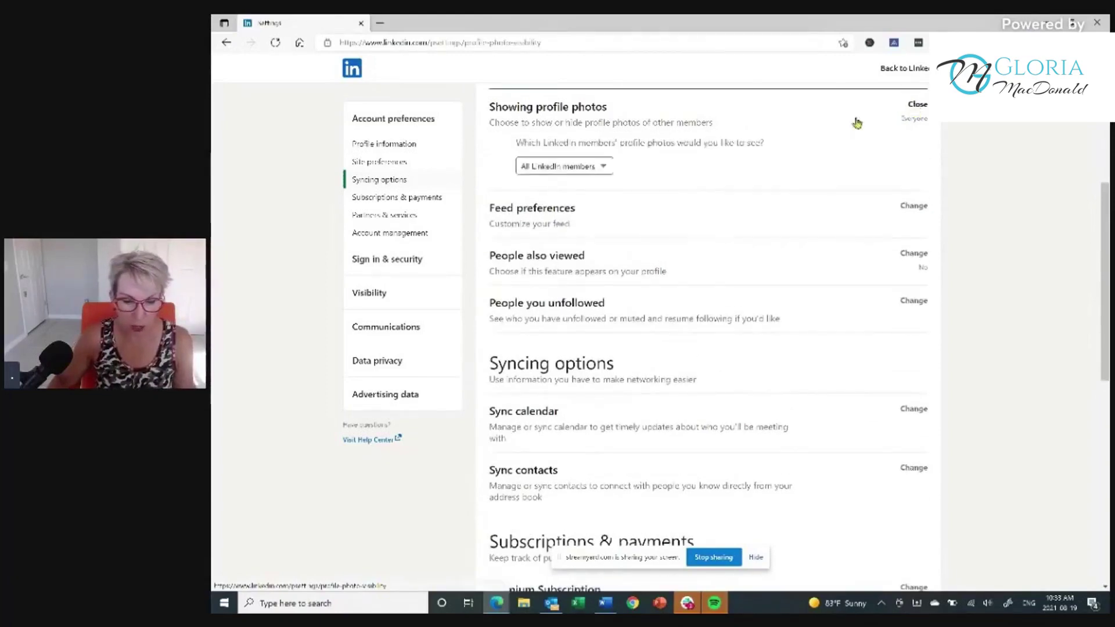
left_click(604, 168)
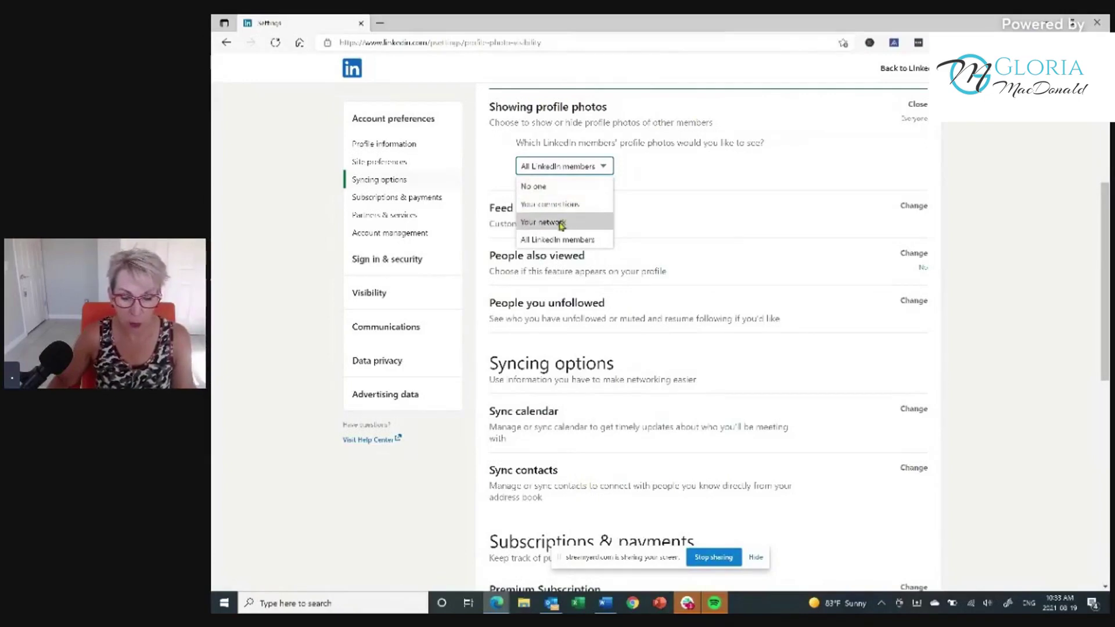
left_click(575, 240)
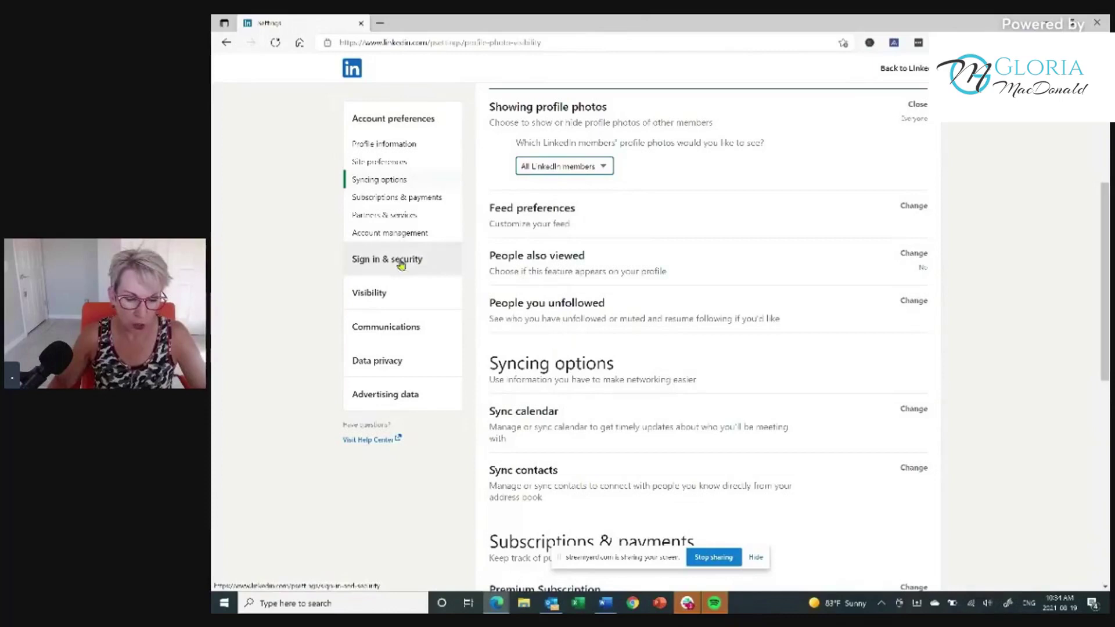
Open the Visibility settings and expand Profile viewing options to review what others see after a profile visit
left_click(373, 295)
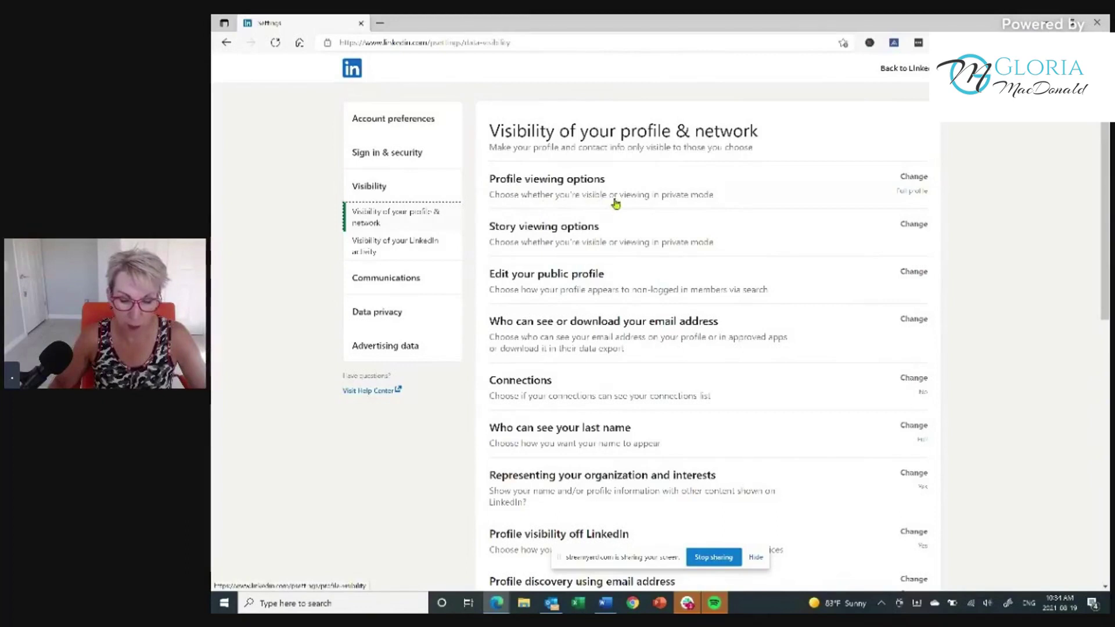
left_click(914, 177)
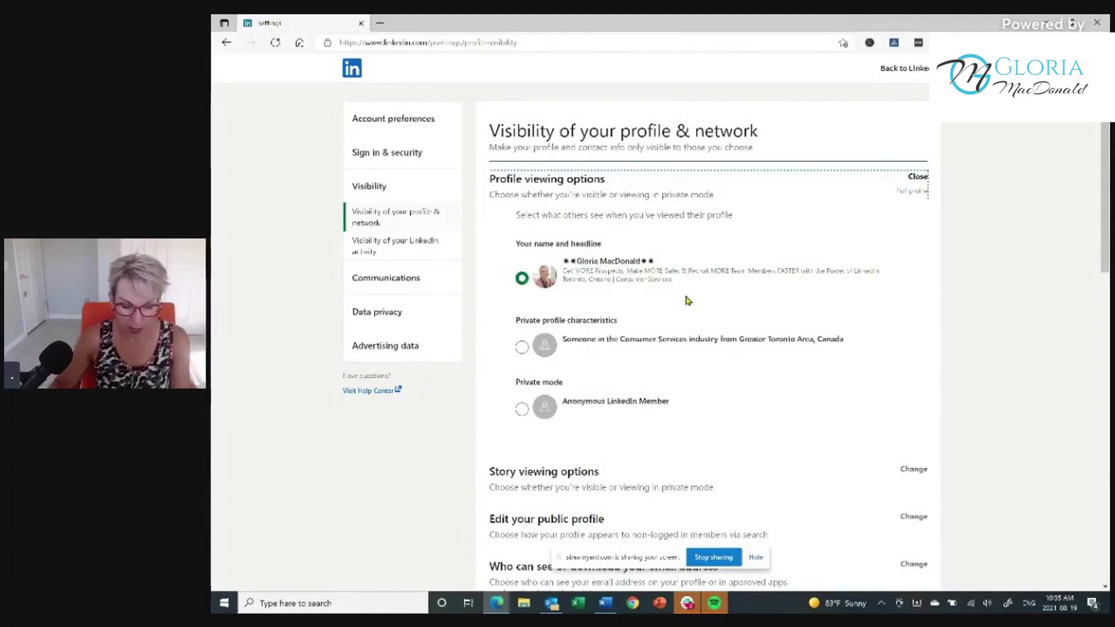
Set who can see the account's email address on the profile or in approved apps to Anyone on LinkedIn
scroll(686, 297, "down", 1)
scroll(687, 299, "down", 3)
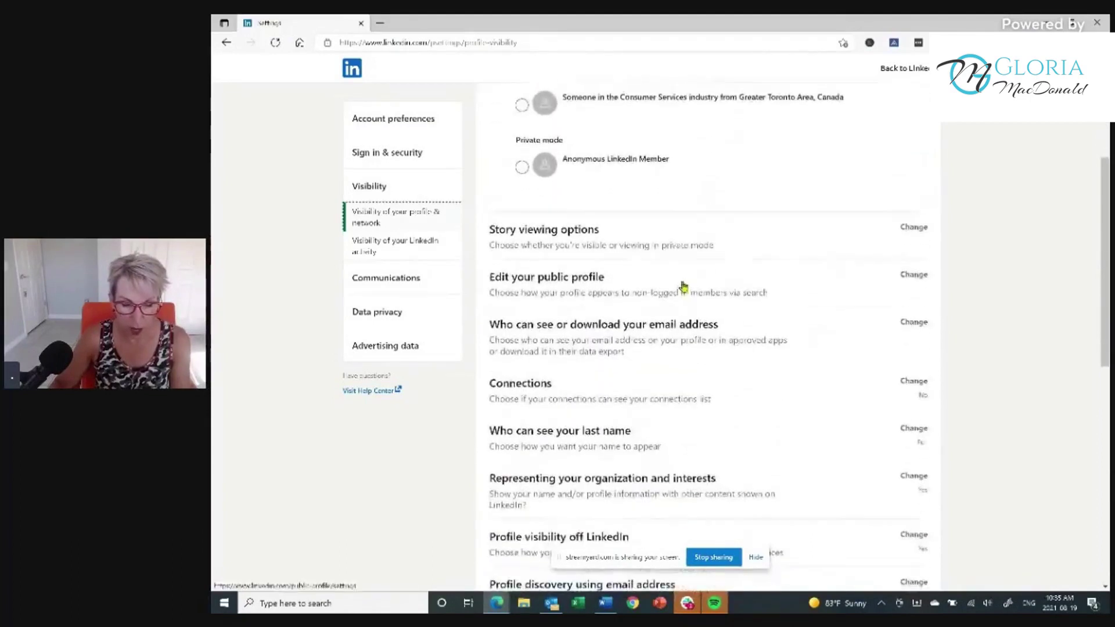
scroll(680, 281, "down", 1)
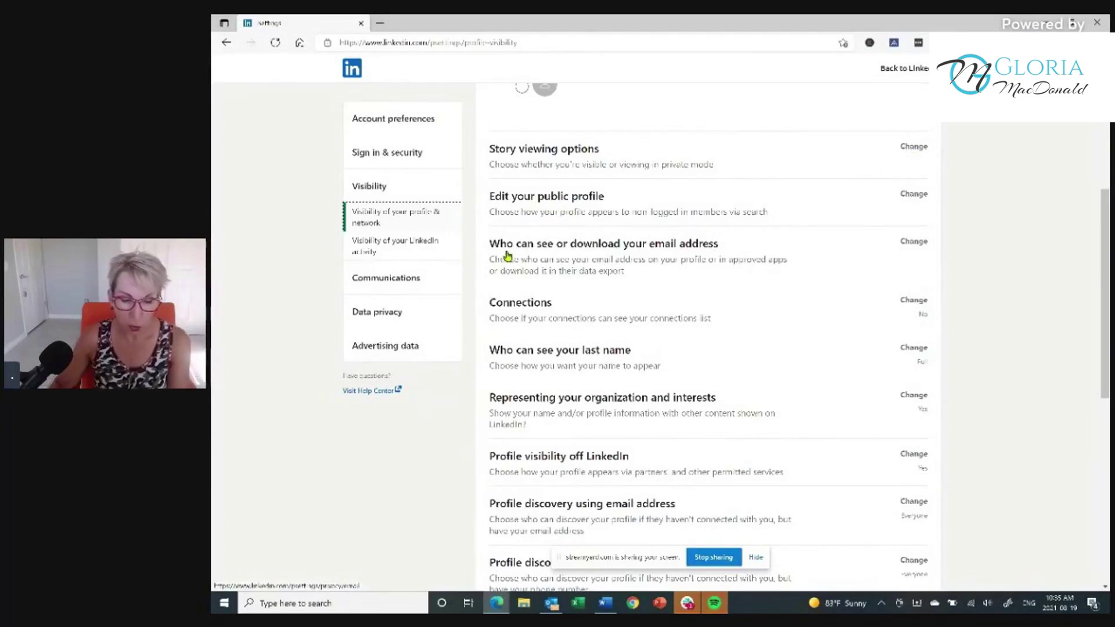
left_click(915, 241)
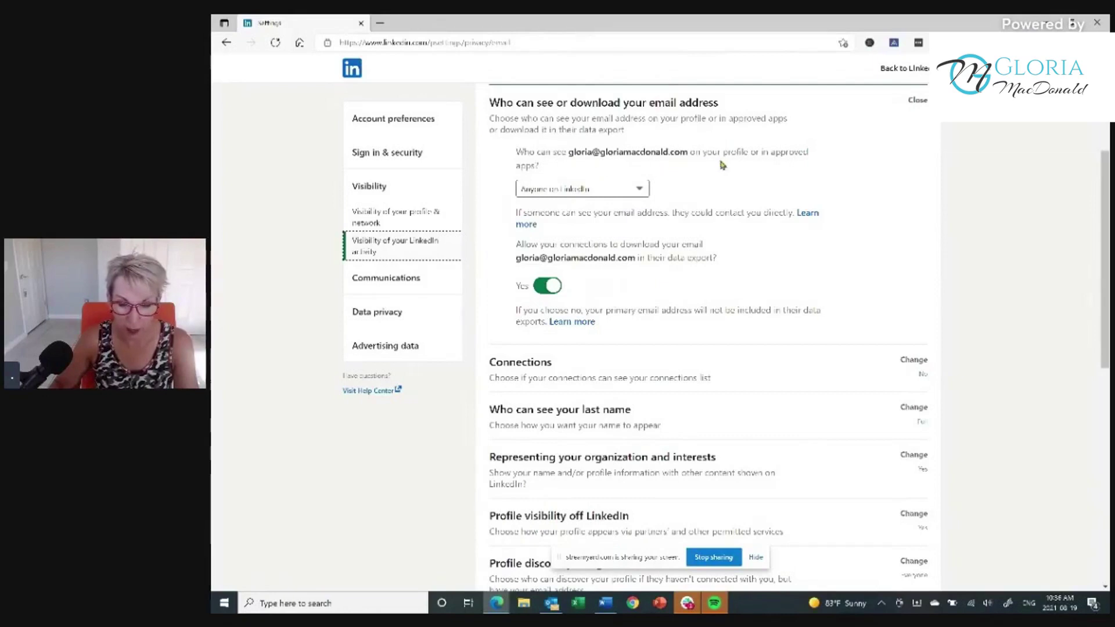
left_click(639, 189)
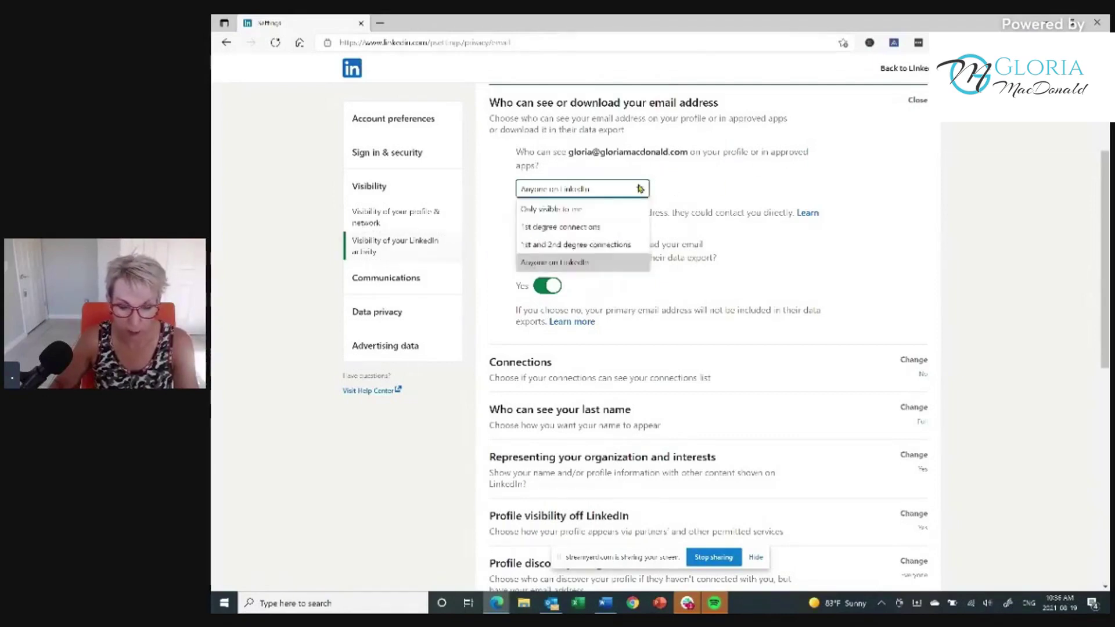
left_click(575, 264)
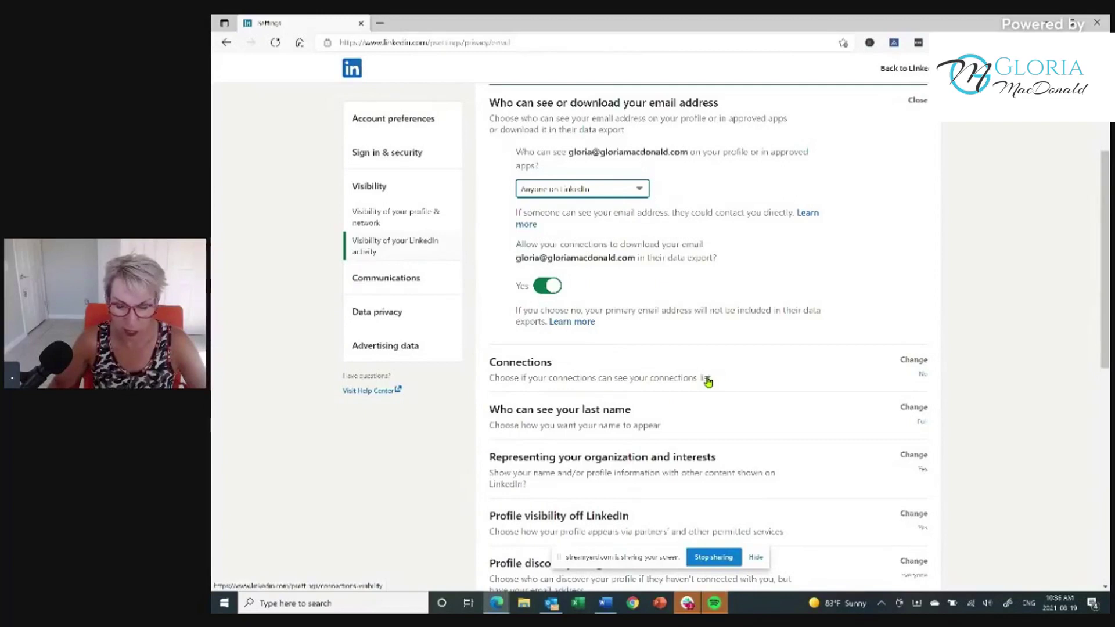
Review the Connections list visibility setting and the options for who can see the last name
left_click(913, 361)
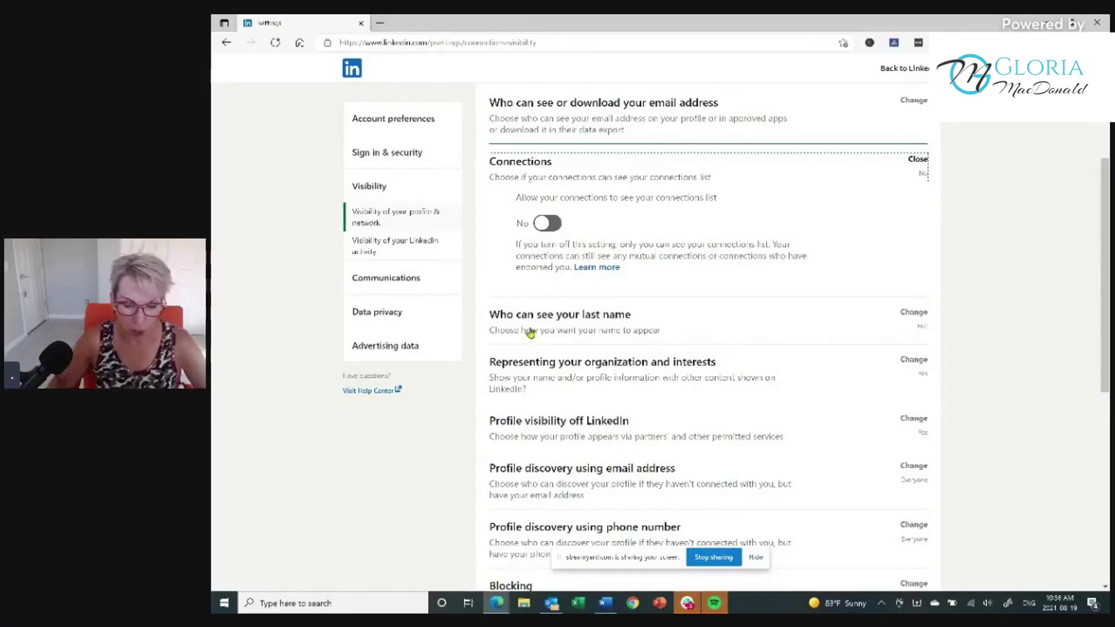
left_click(915, 314)
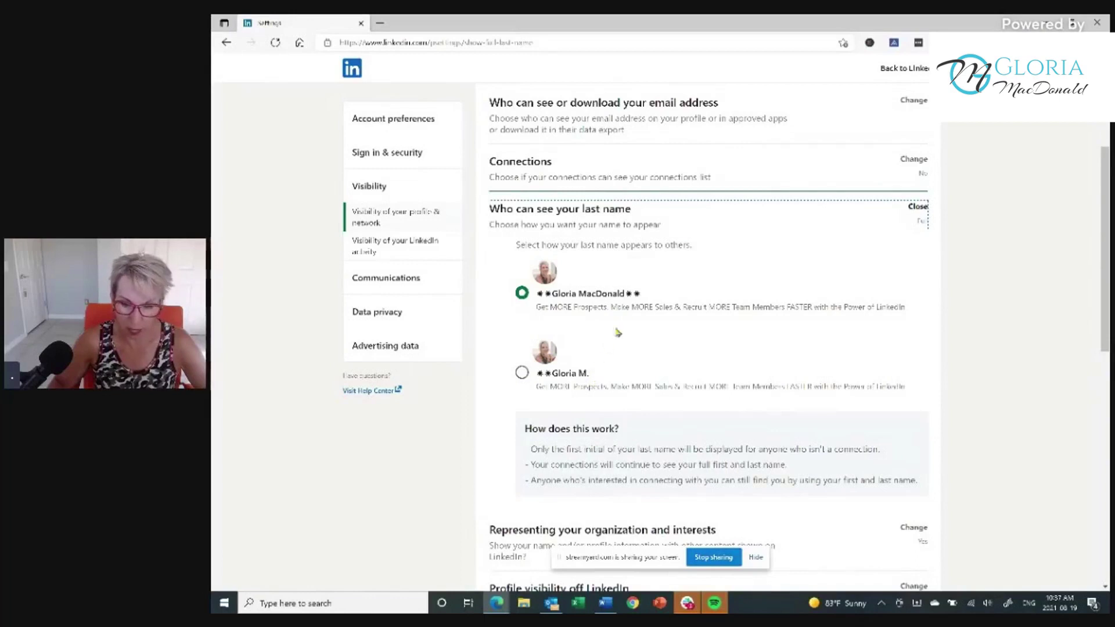
left_click(646, 233)
Expand Profile visibility off LinkedIn and check whether profile information is shown to users of permitted services
scroll(633, 247, "down", 4)
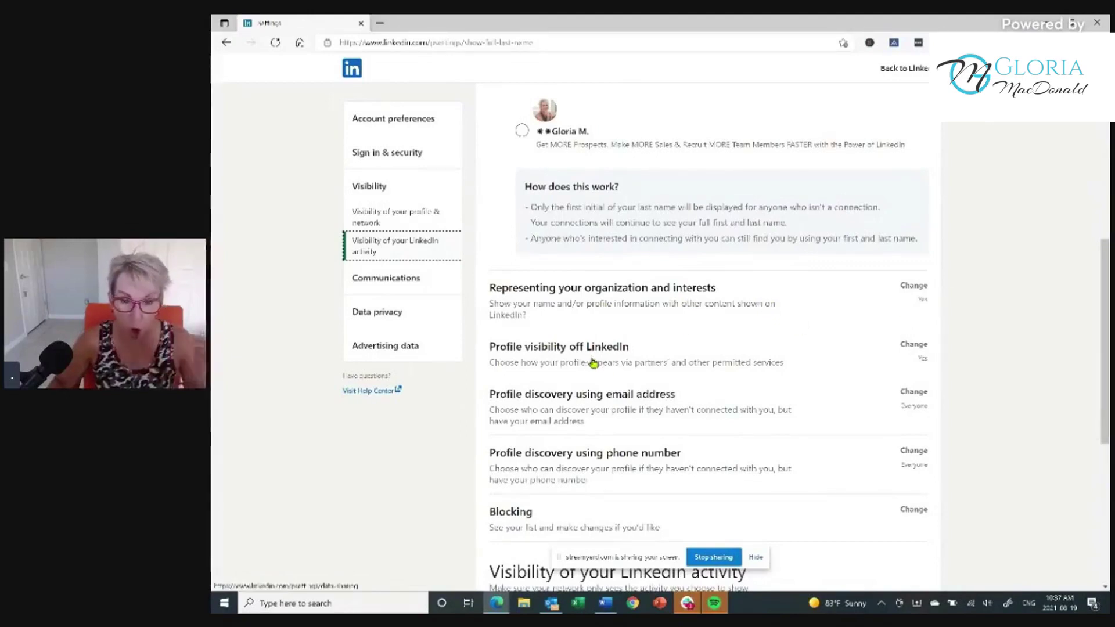
left_click(912, 346)
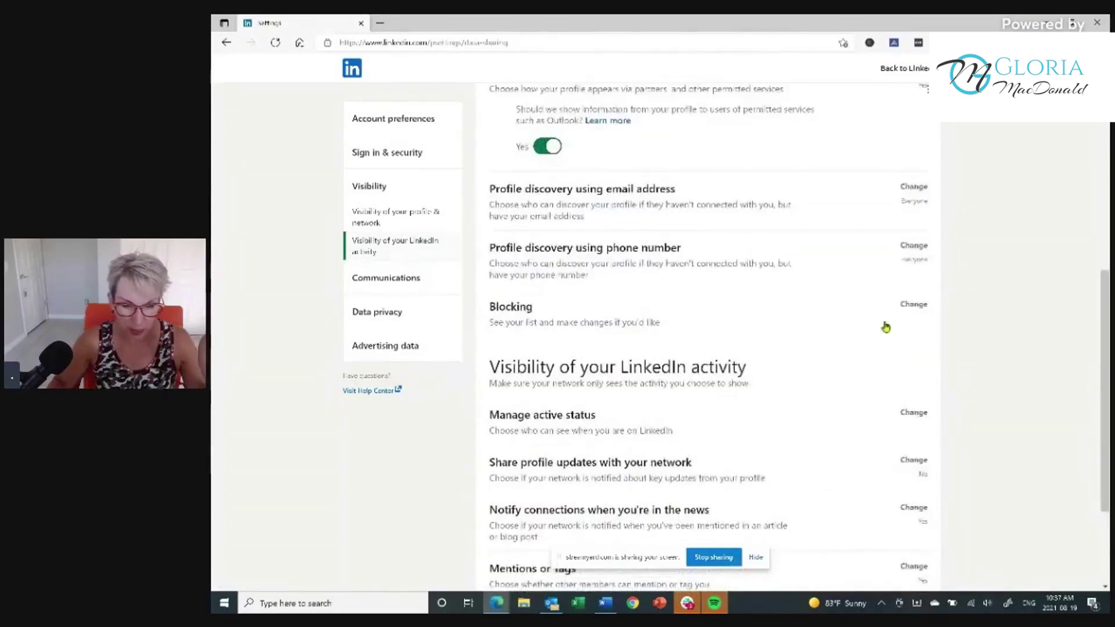
scroll(868, 296, "up", 3)
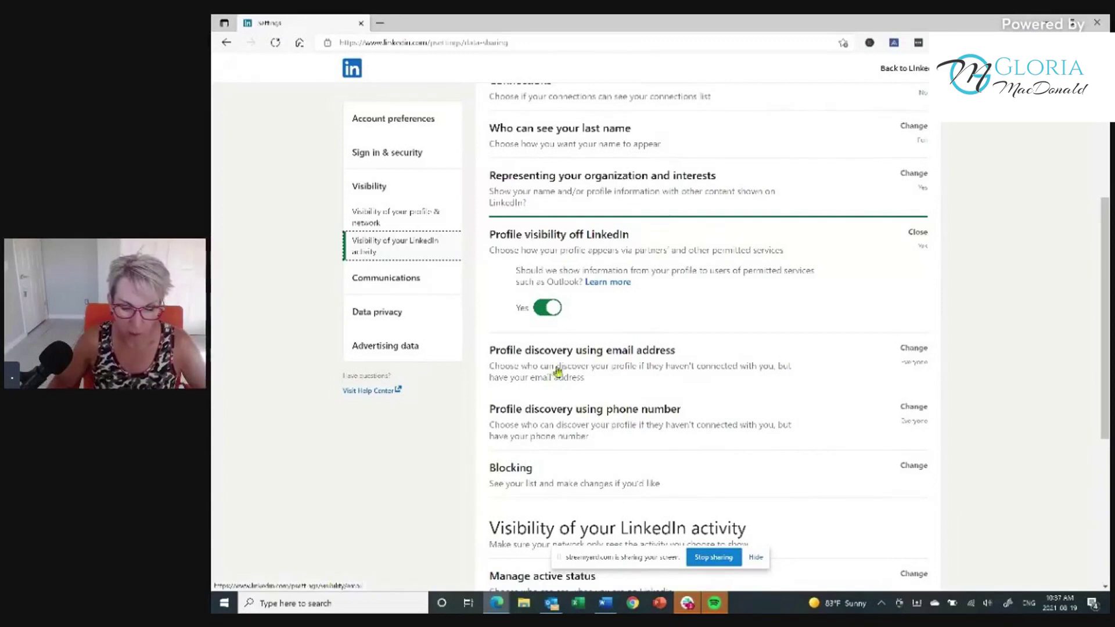
Check the audience choices for Profile discovery using email address without changing the selection
left_click(913, 348)
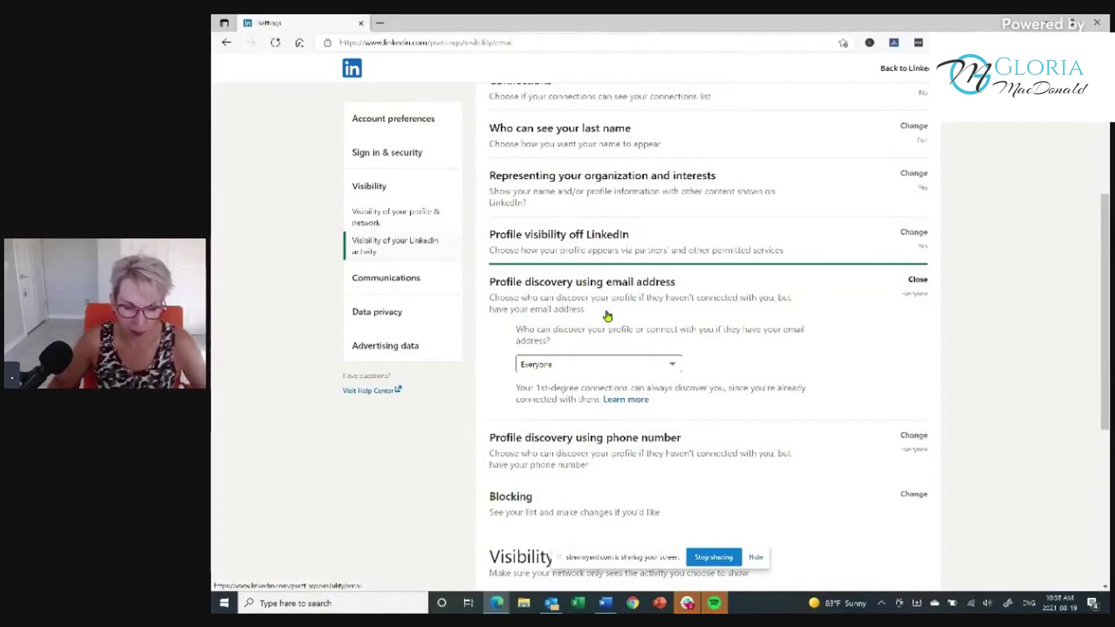
left_click(677, 369)
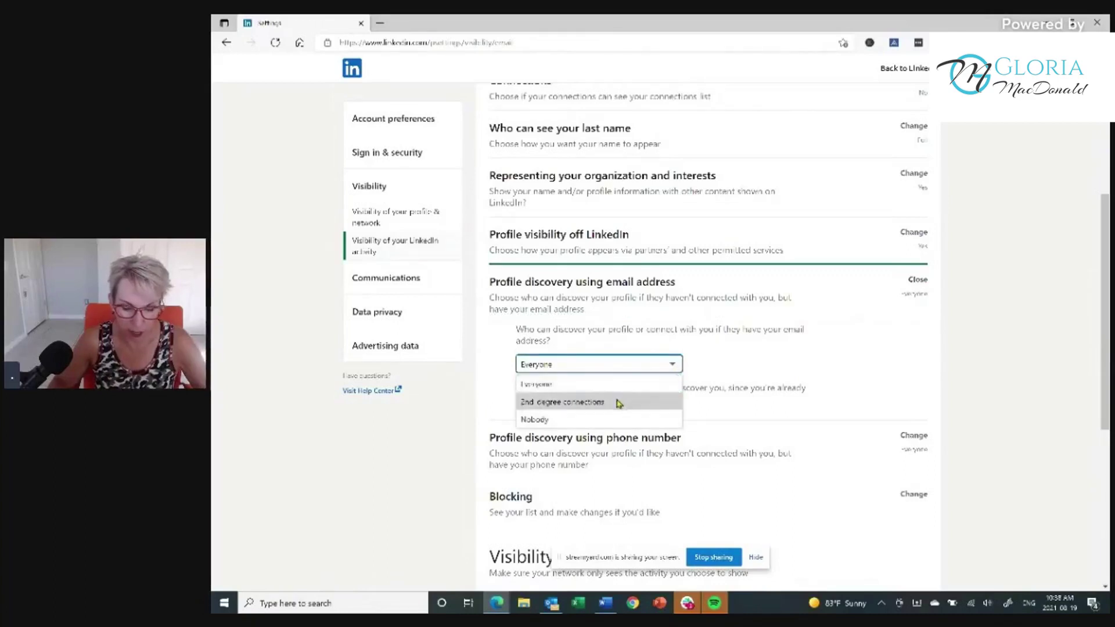
left_click(624, 363)
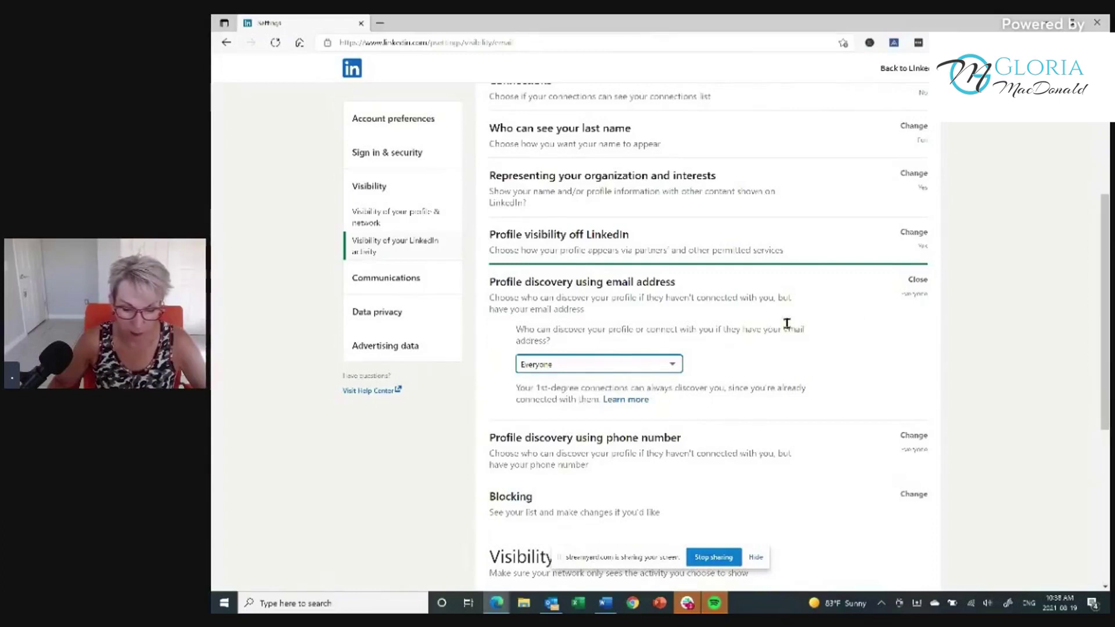
Check the audience choices for Profile discovery using phone number without changing the selection
scroll(724, 417, "down", 3)
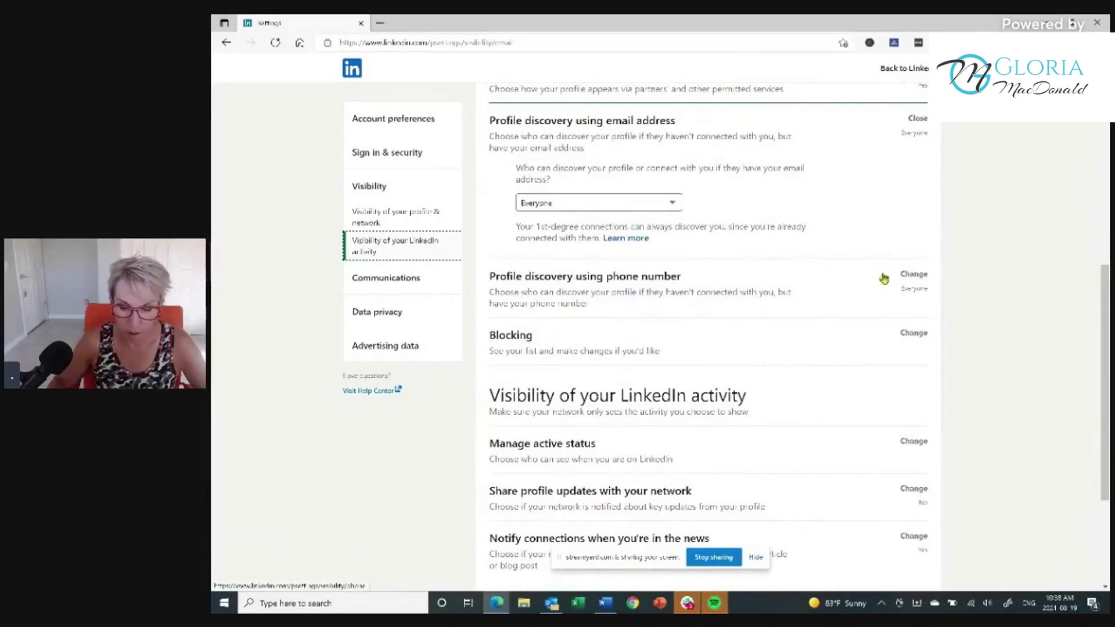
left_click(913, 275)
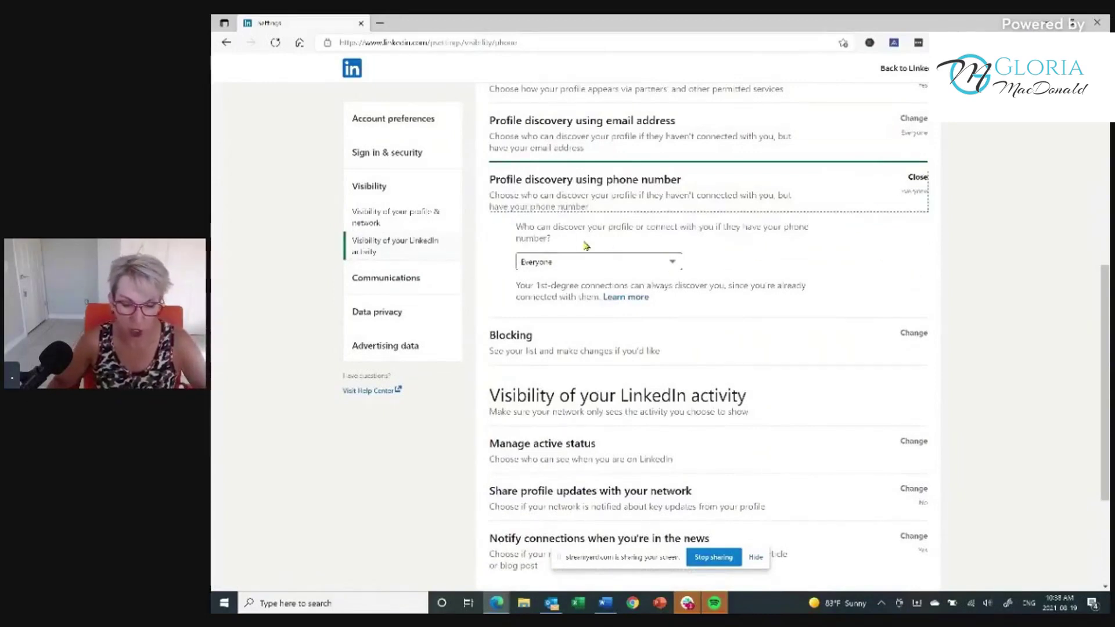
left_click(673, 263)
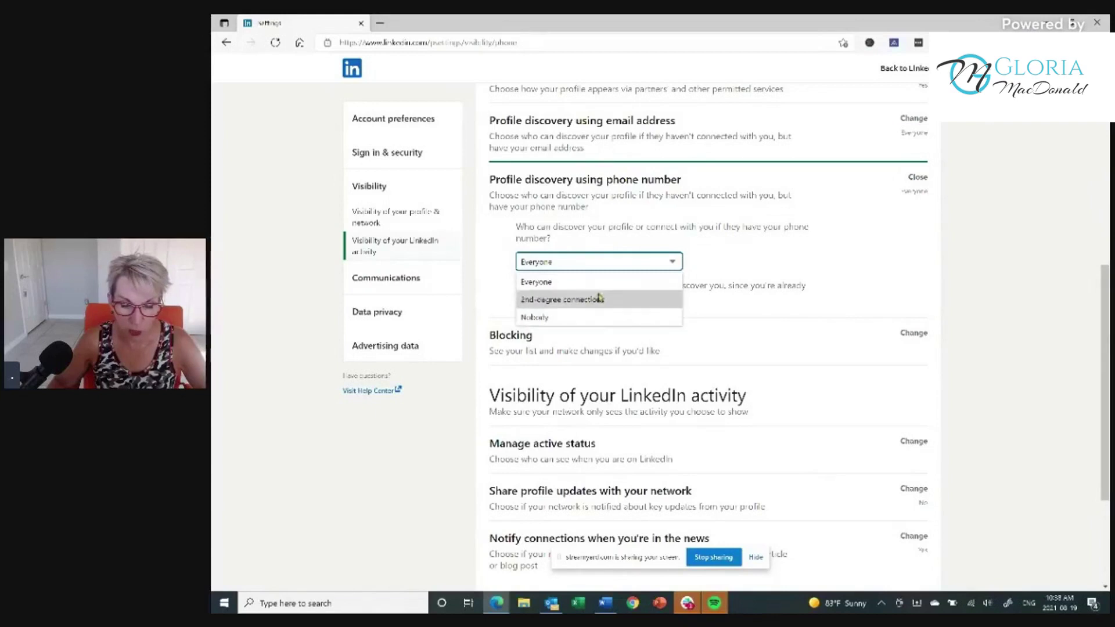
left_click(630, 265)
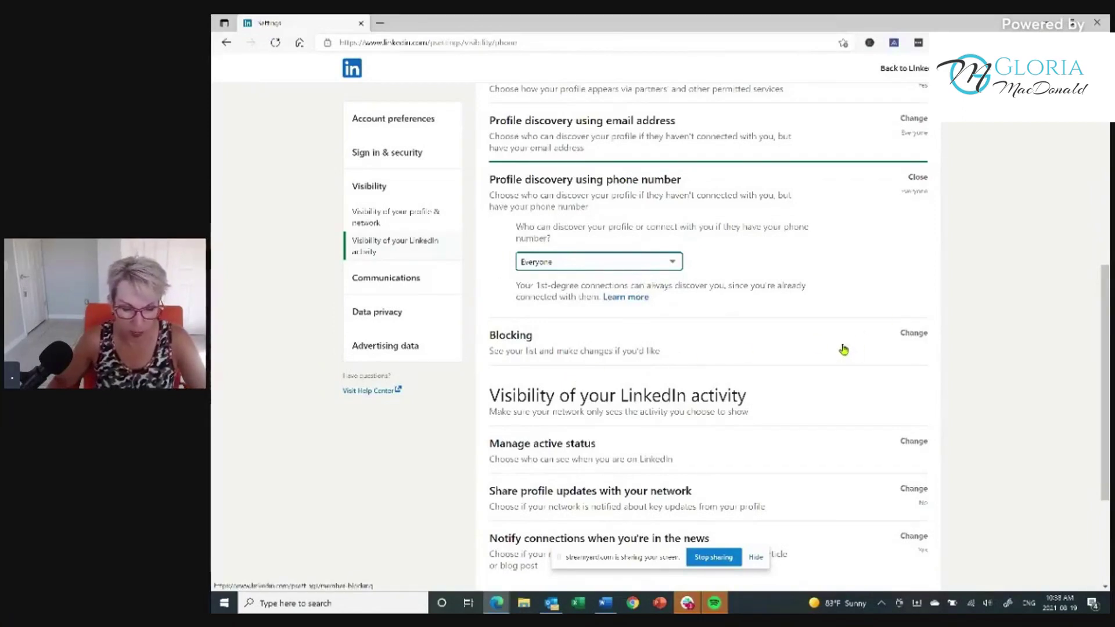
Review the Manage active status options and the Share profile updates with your network setting under LinkedIn activity visibility
scroll(842, 347, "down", 3)
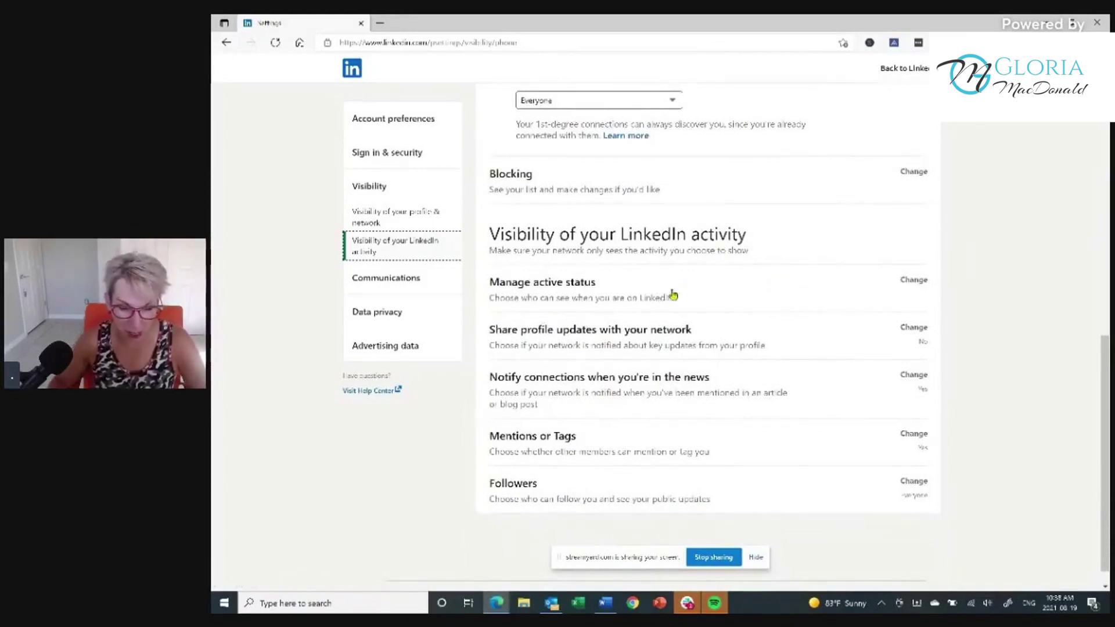
left_click(917, 280)
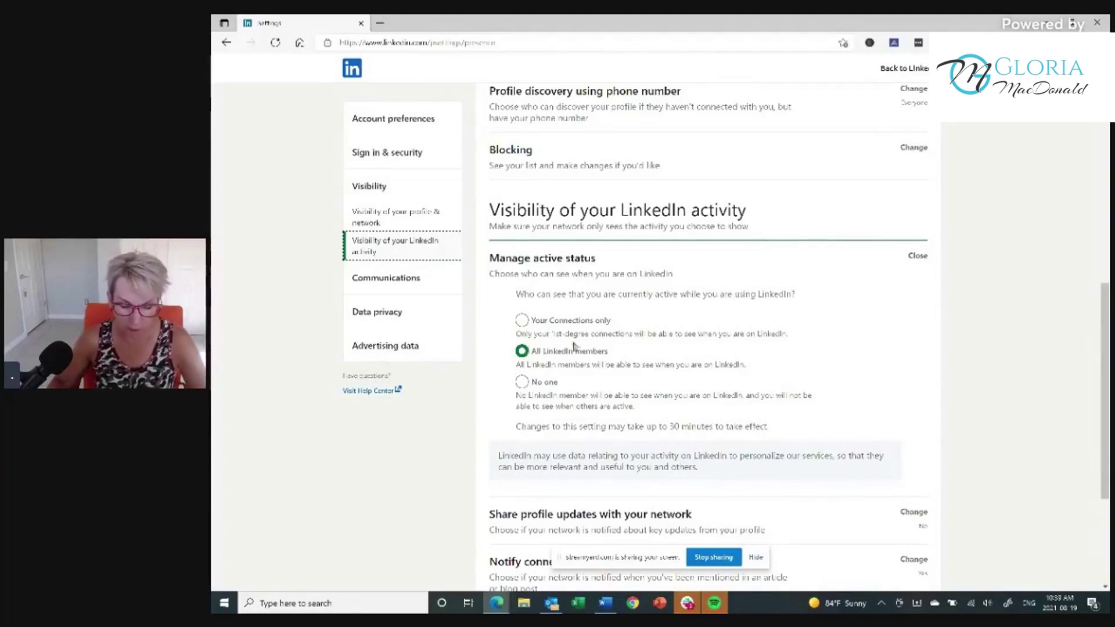
scroll(742, 301, "down", 3)
scroll(744, 306, "down", 1)
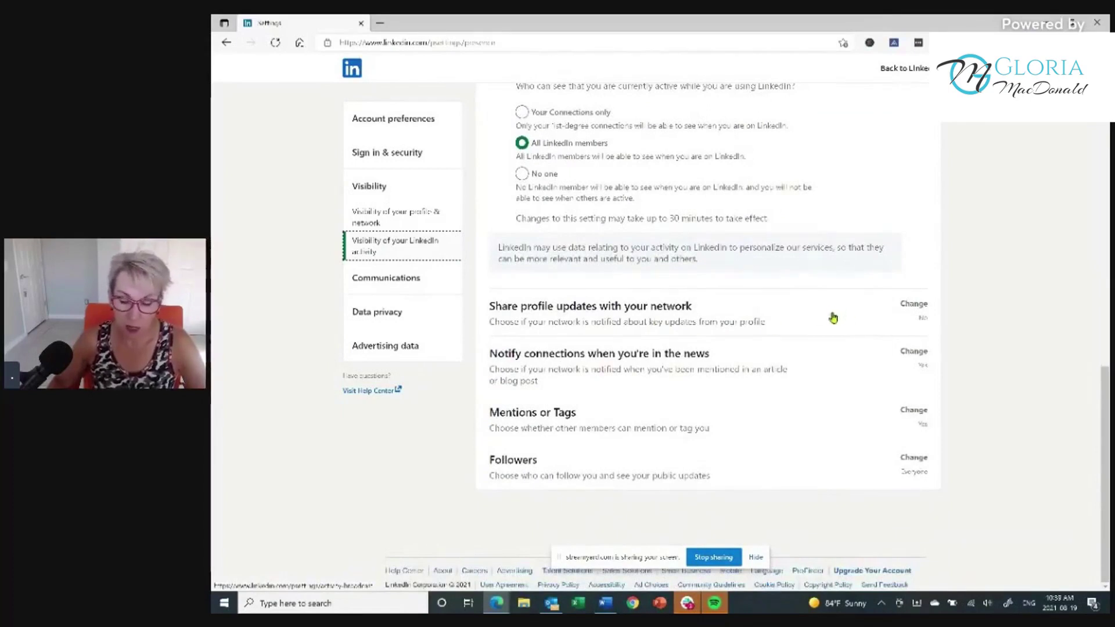
left_click(912, 305)
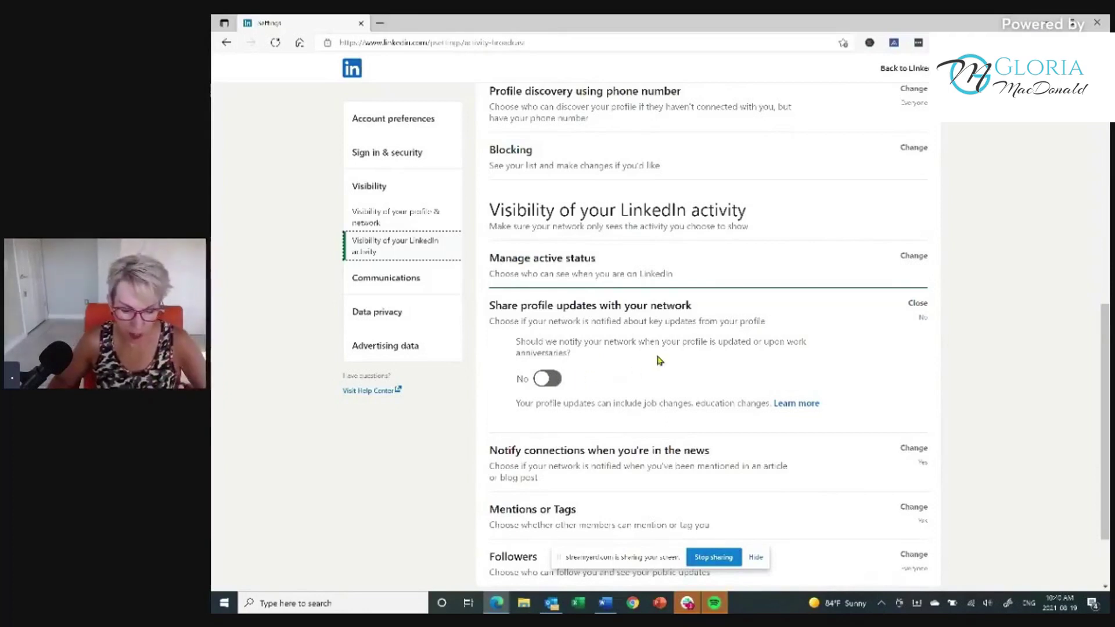
Expand the Followers setting and review who can follow the account and the Make follow primary option
scroll(659, 360, "down", 3)
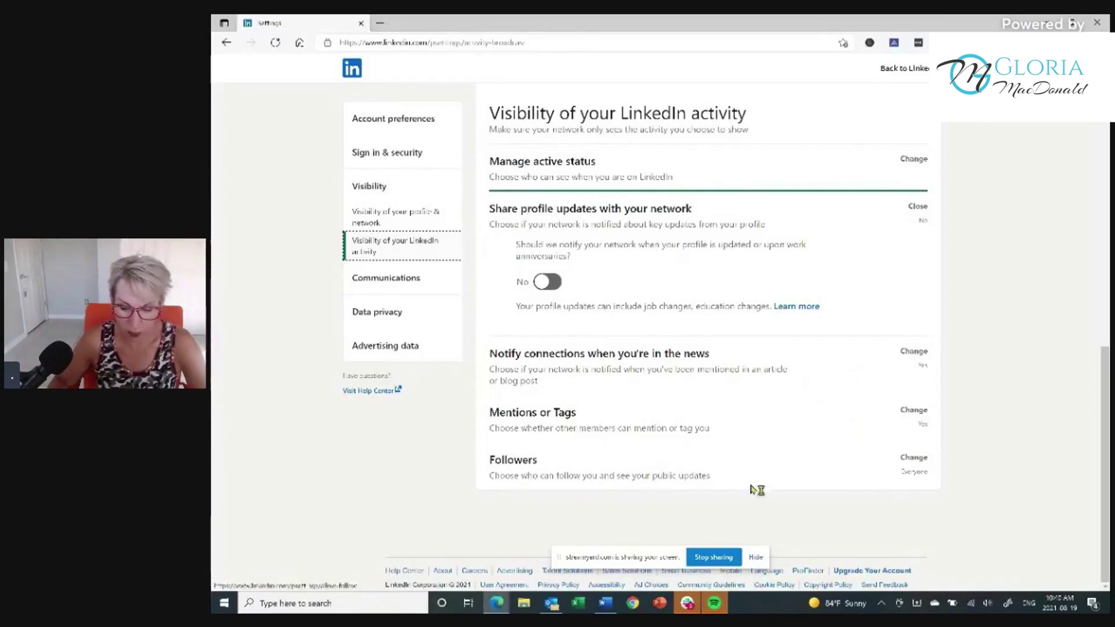
left_click(916, 458)
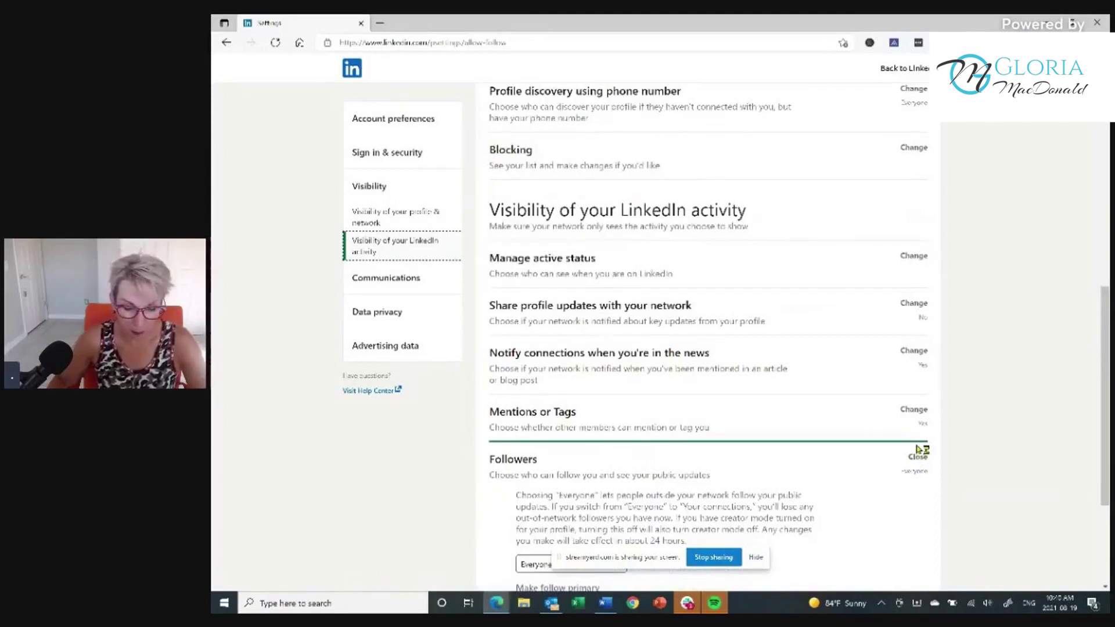
scroll(898, 433, "down", 4)
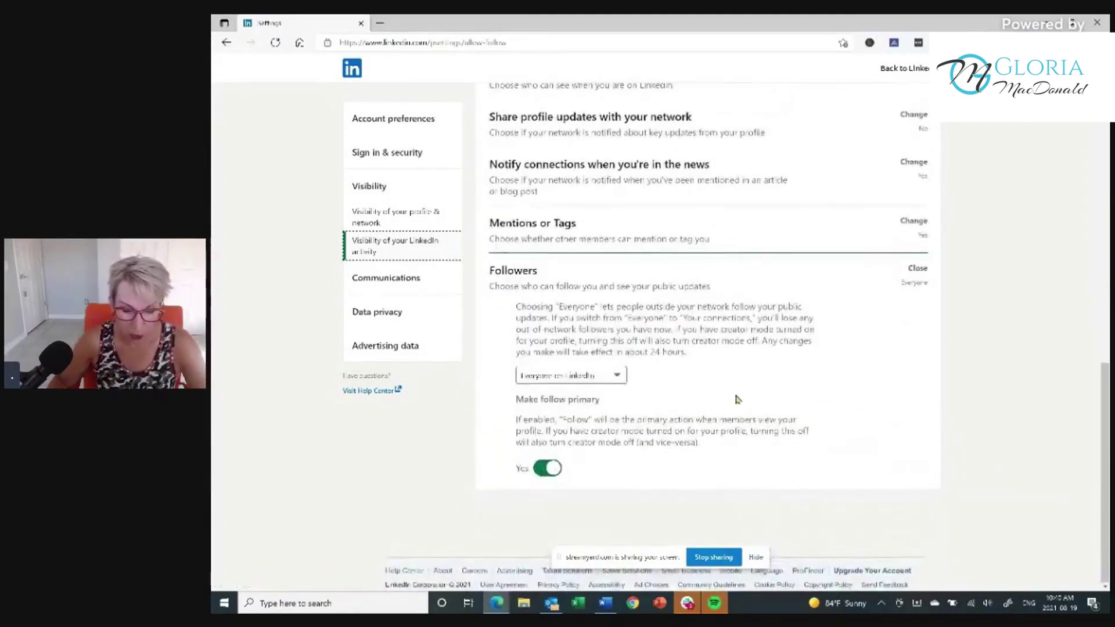
Check the audience choices for who can follow the account and keep Everyone on LinkedIn selected
left_click(618, 377)
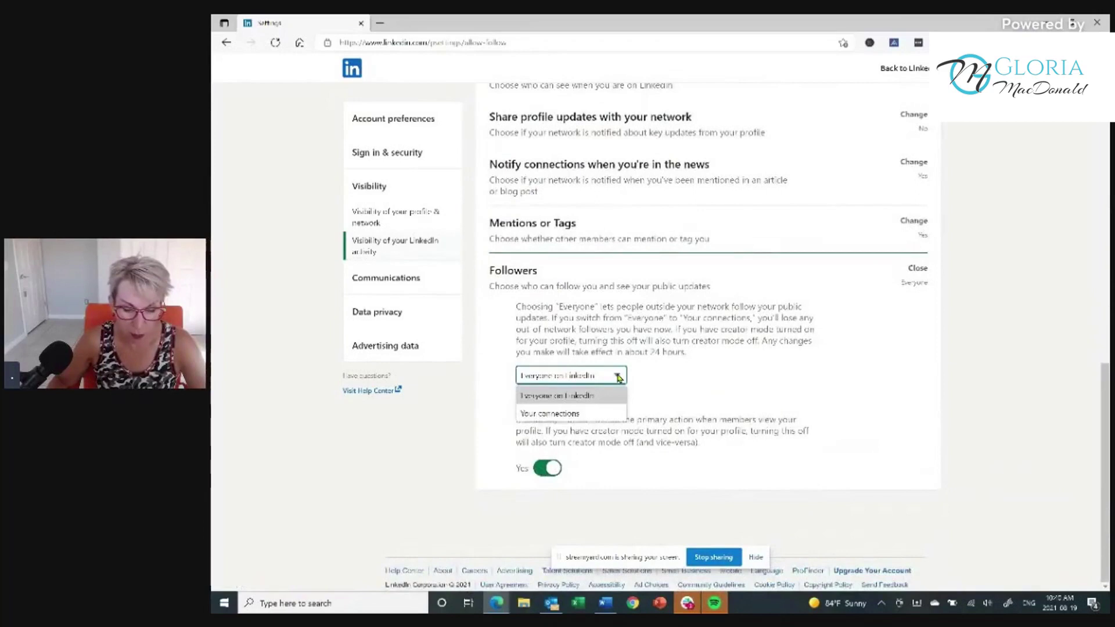
left_click(575, 395)
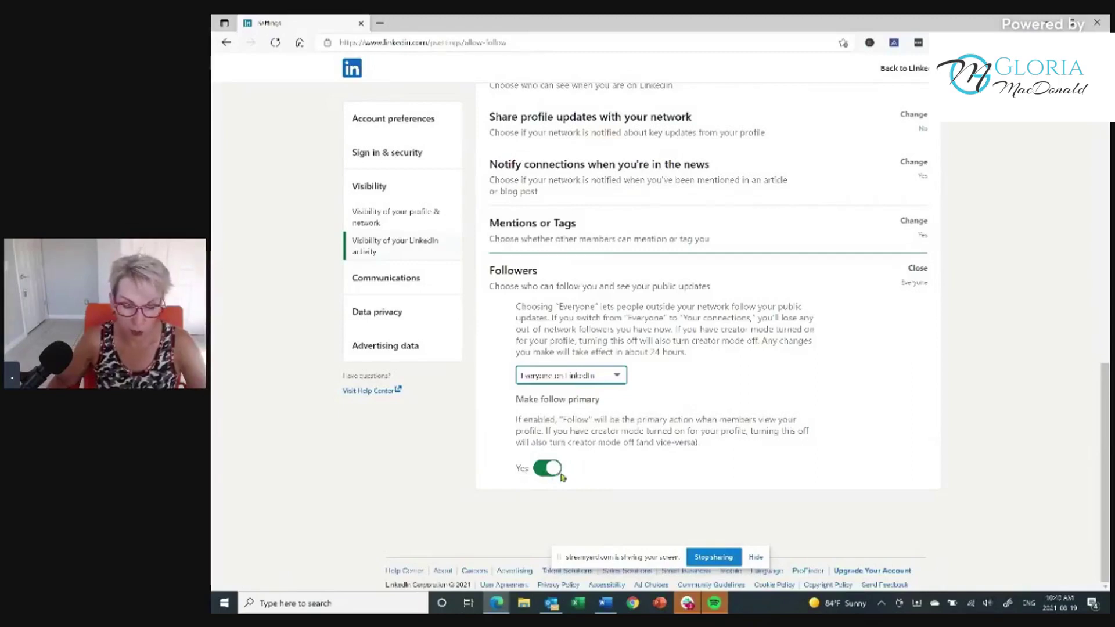
In the Communications settings for On LinkedIn notifications, turn on Activity on posts and comments you've responded to under Conversations
left_click(386, 279)
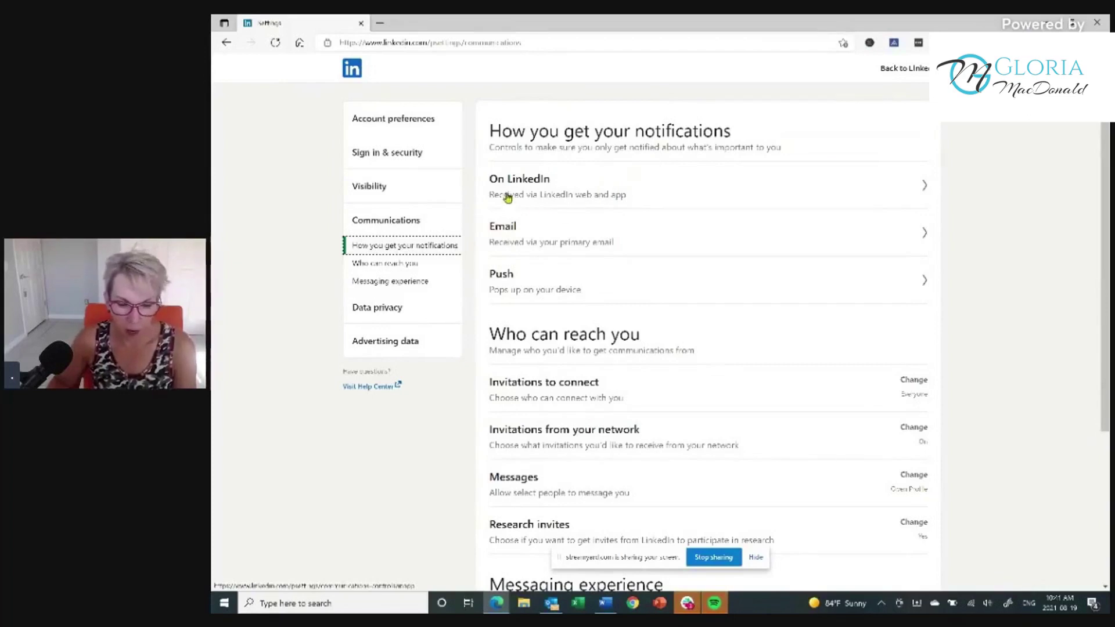
left_click(926, 191)
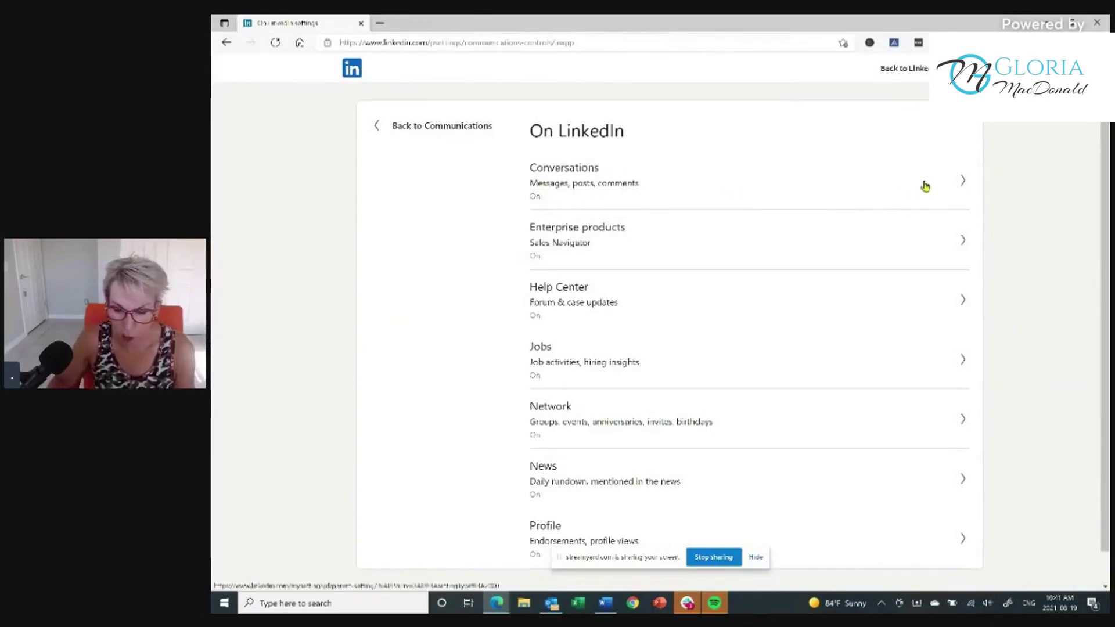
left_click(962, 183)
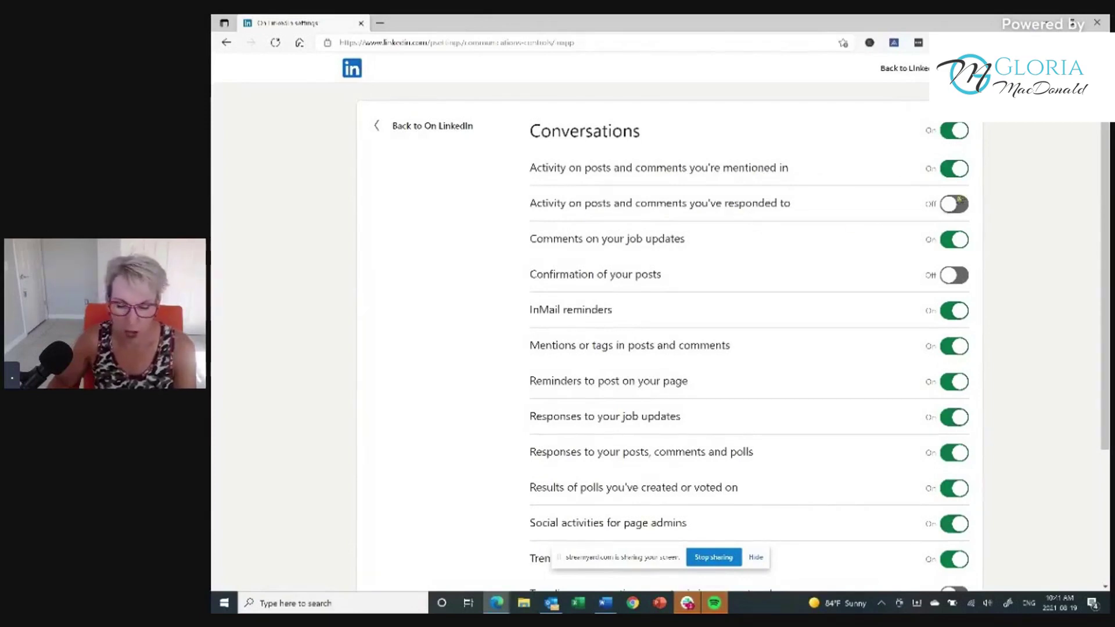
left_click(957, 202)
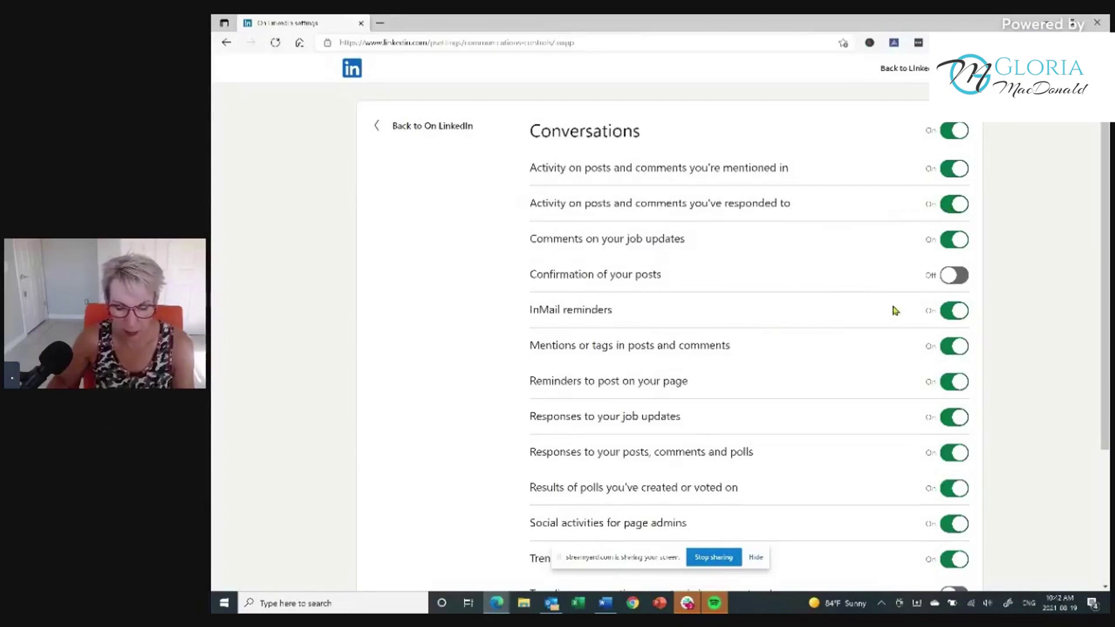
Review the remaining Conversations notification options and return to the On LinkedIn notification categories
scroll(899, 296, "down", 3)
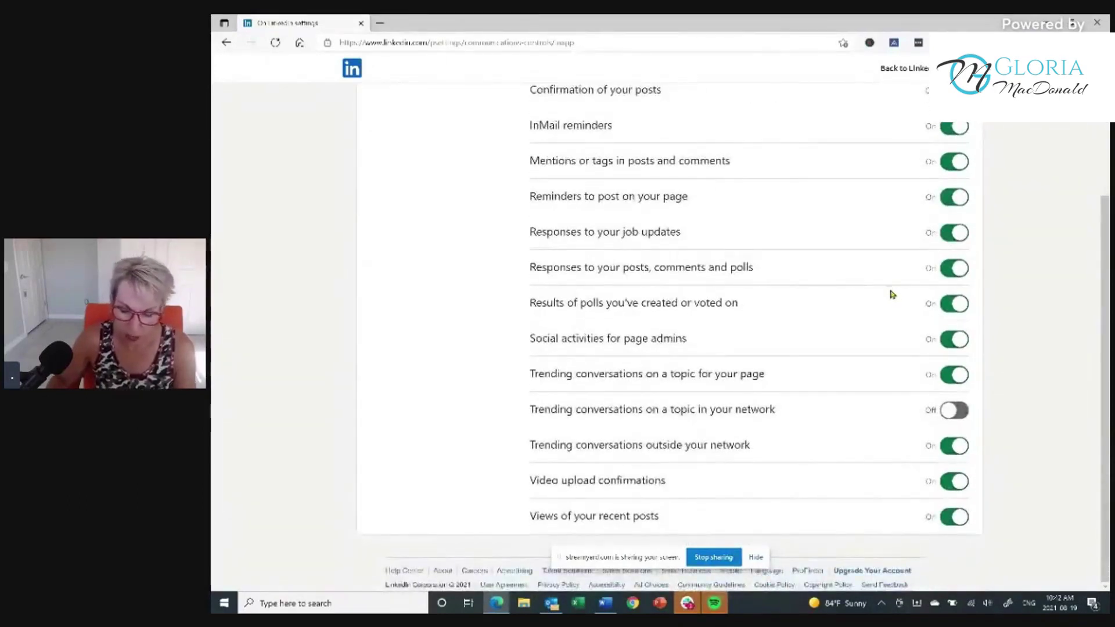
scroll(943, 258, "up", 3)
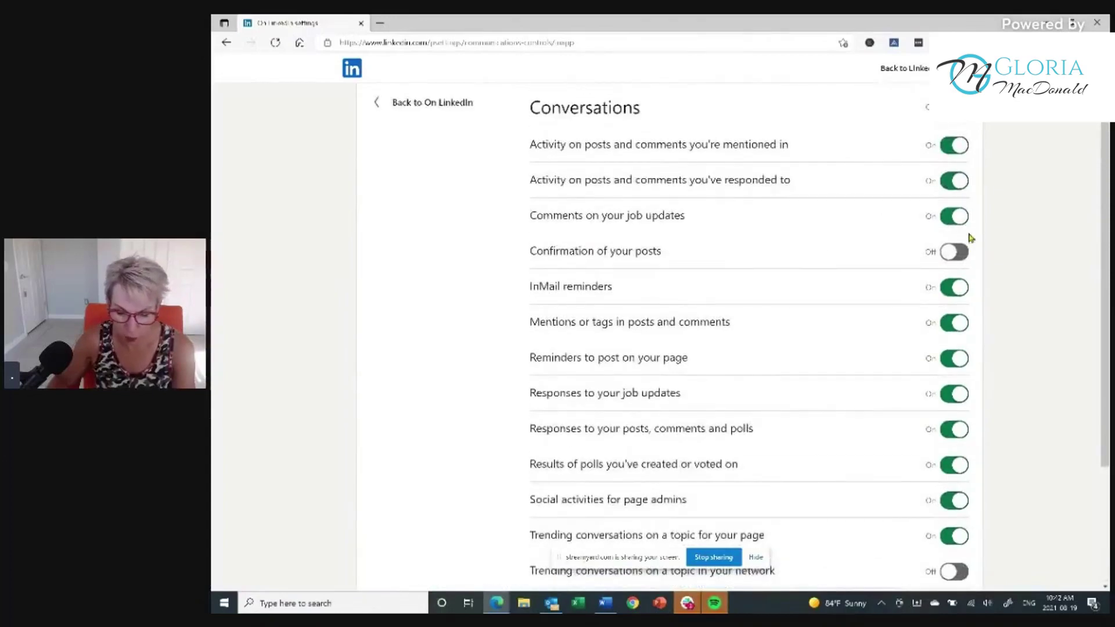
scroll(964, 239, "down", 3)
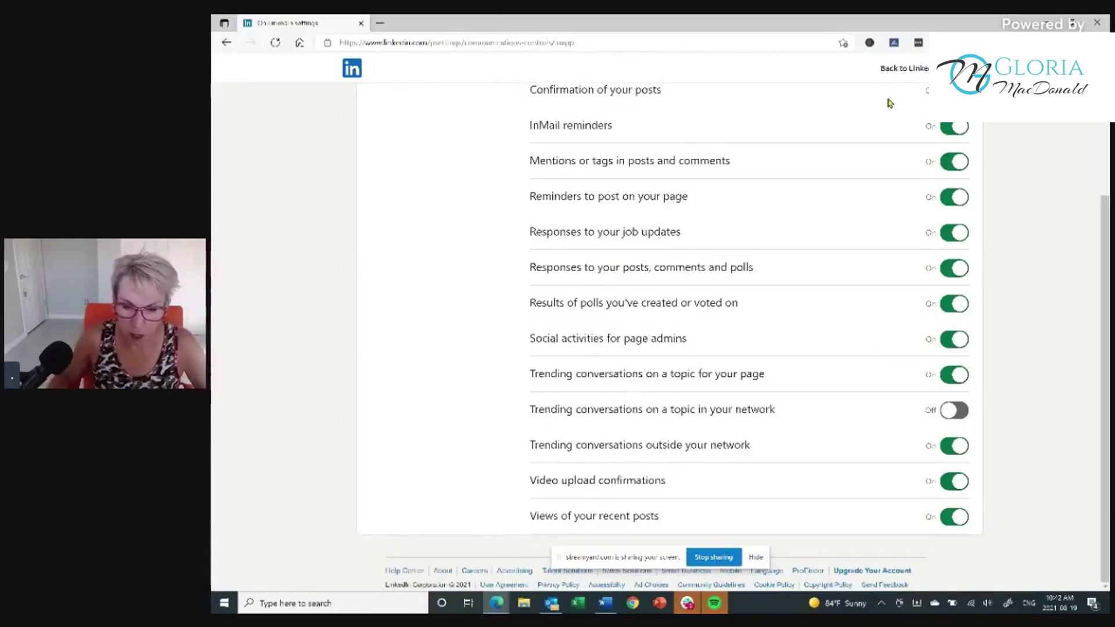
scroll(887, 102, "up", 3)
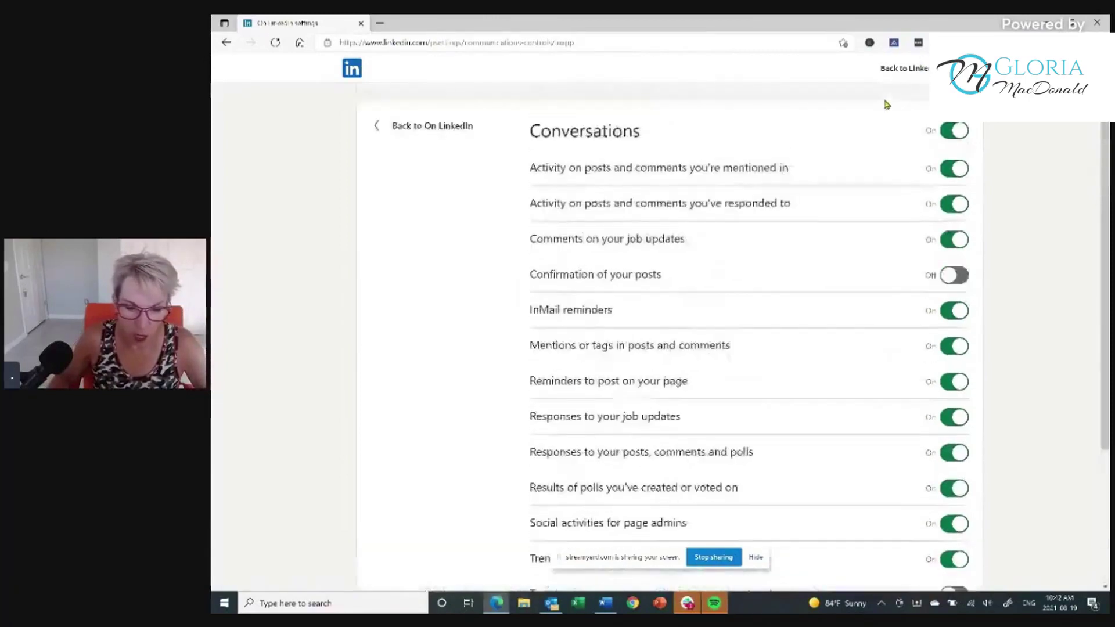
left_click(377, 128)
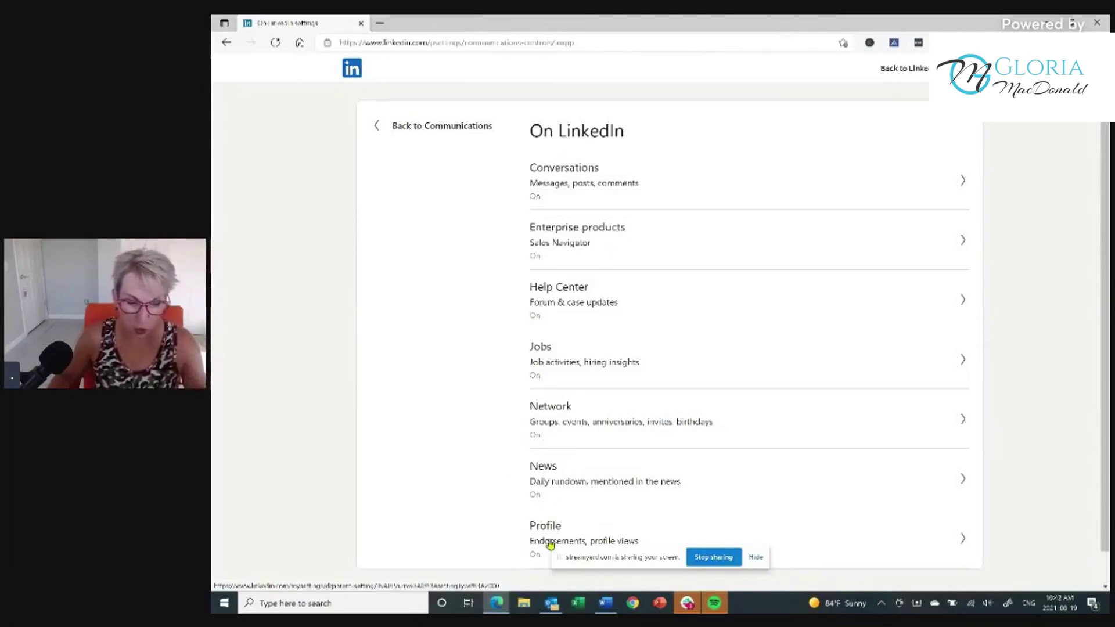
Review the Email notification categories under Communications and return to the Communications settings
left_click(377, 132)
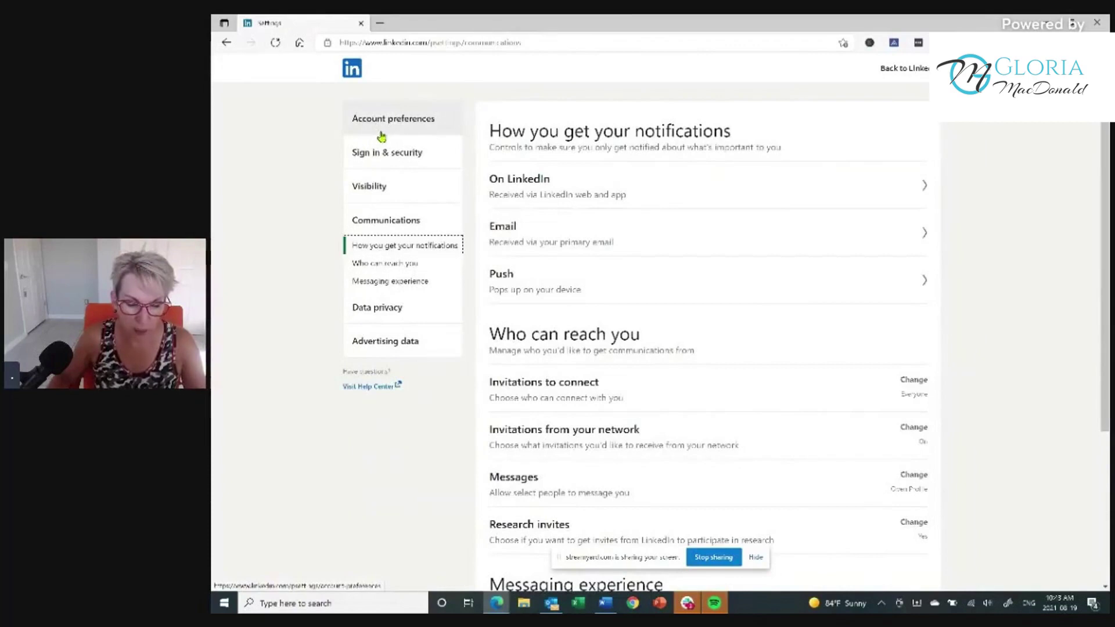
left_click(530, 247)
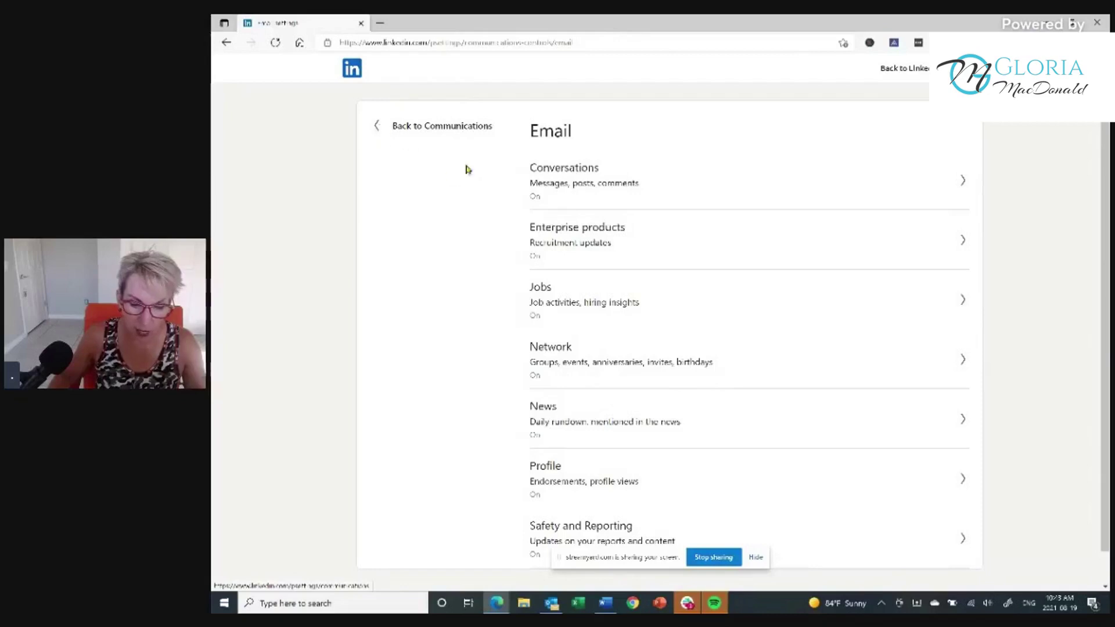
left_click(379, 127)
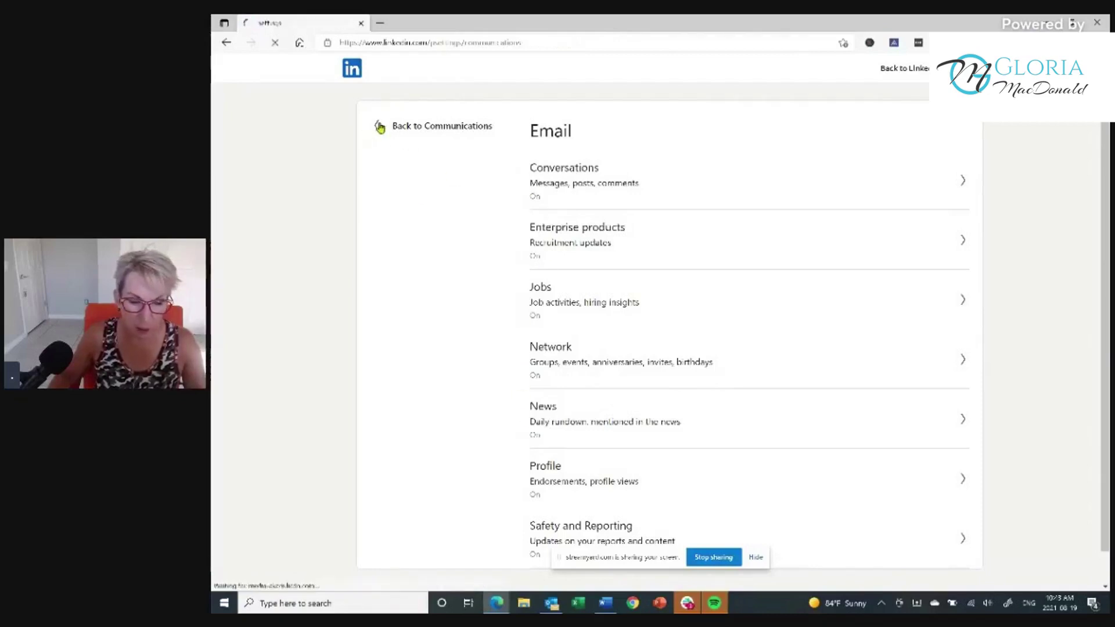
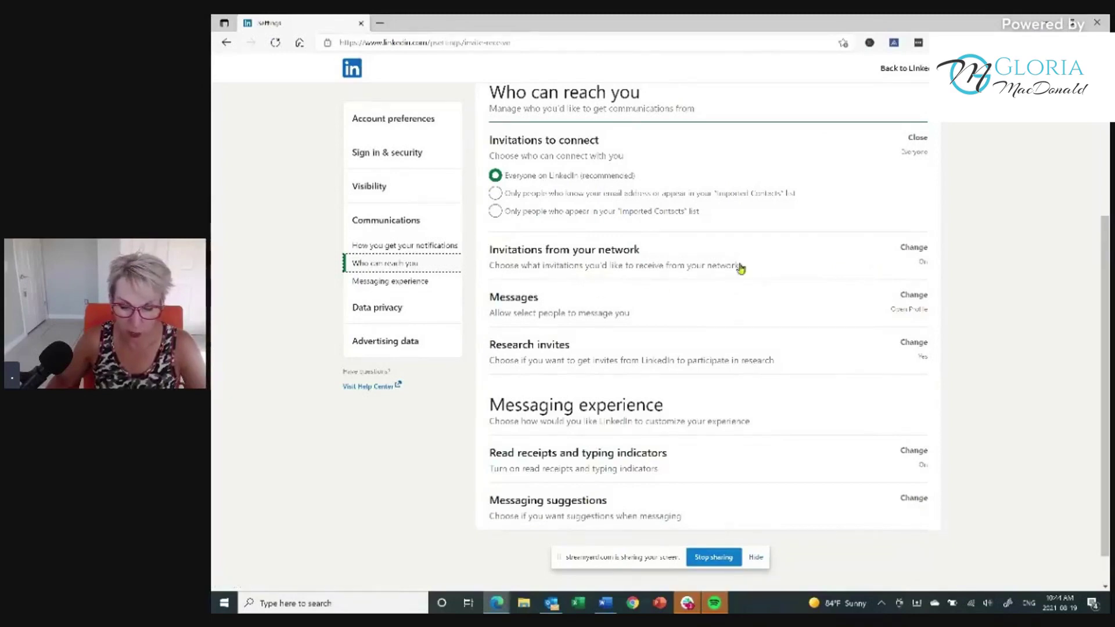
Allow the network to send event invitations in the Invitations from your network setting
left_click(917, 248)
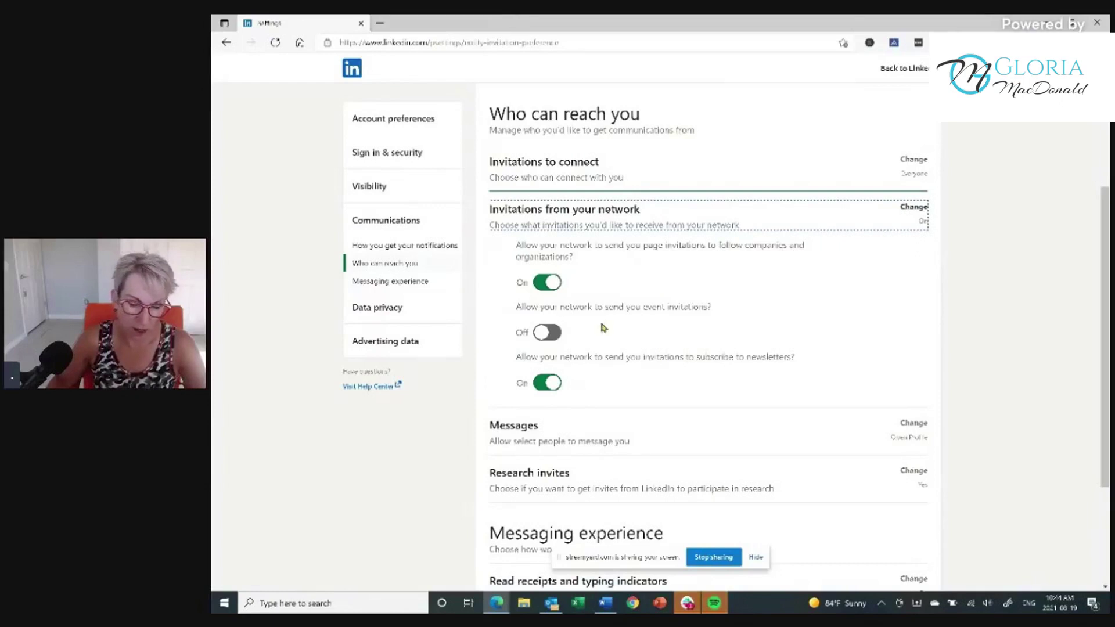
left_click(546, 334)
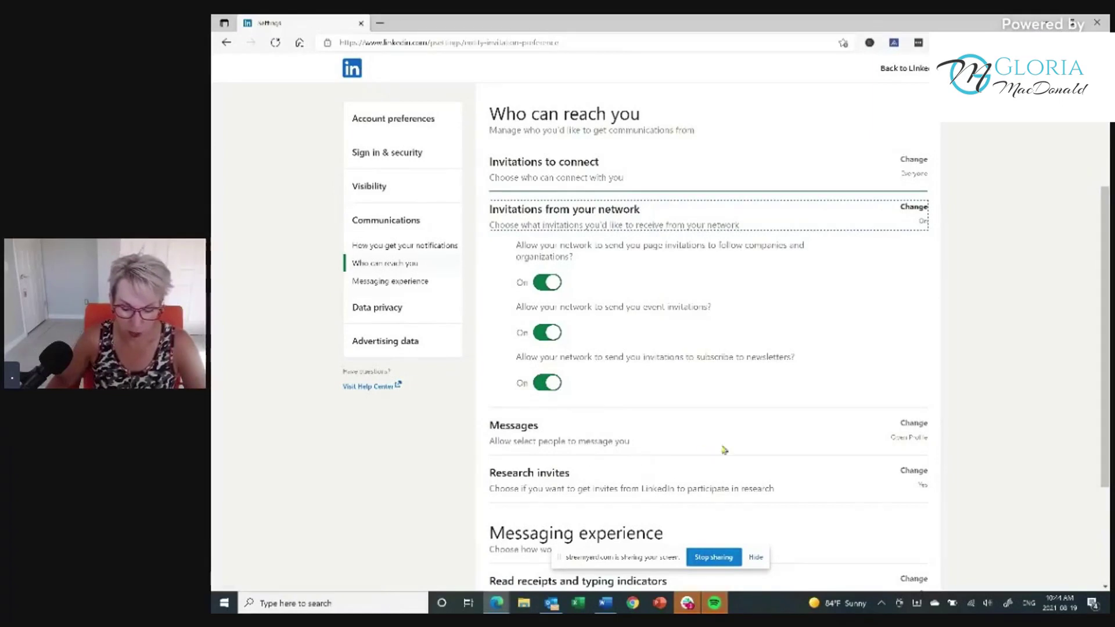
Expand the Messages setting and review its message request, InMail, Open Profile and Sponsored Messages options, plus the Messaging experience section
left_click(915, 427)
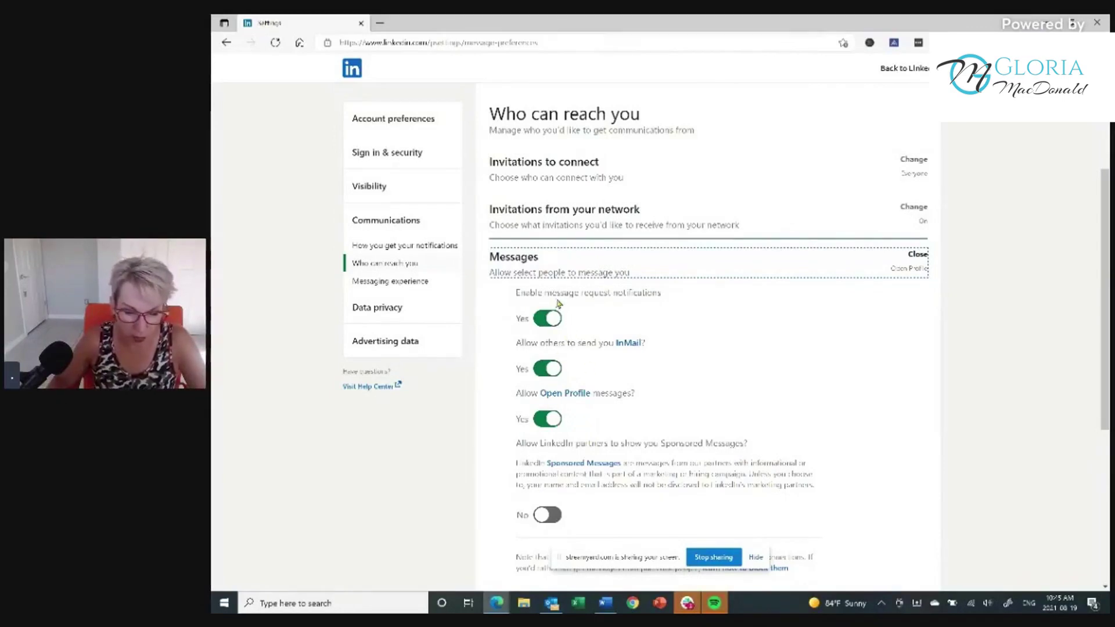
scroll(579, 283, "down", 1)
scroll(579, 284, "down", 5)
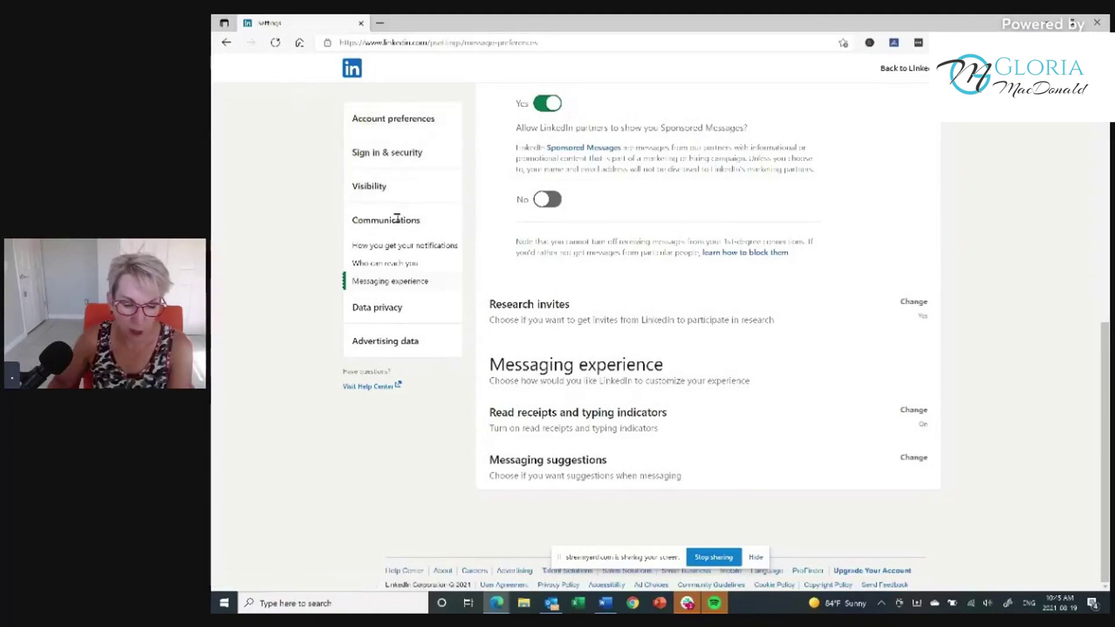
Open the Data privacy settings on how LinkedIn uses the account's data
left_click(382, 312)
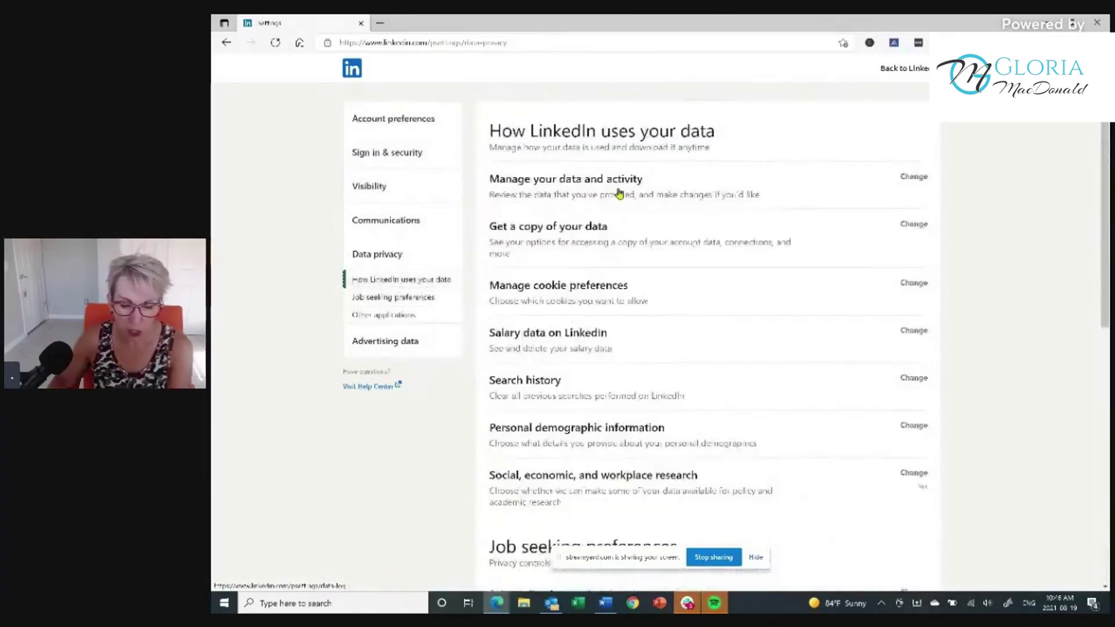